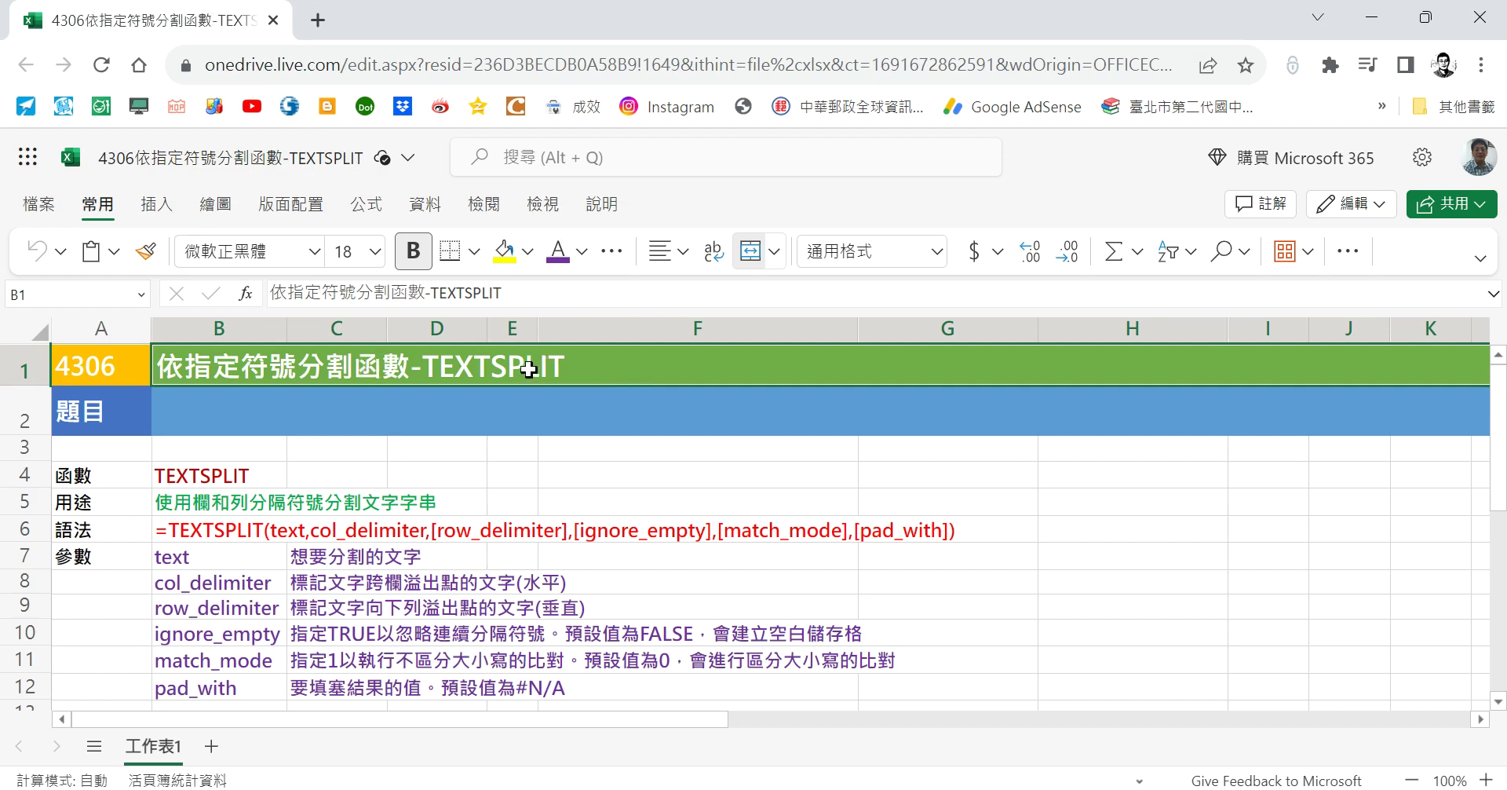
Step: Review the TEXTSPLIT parameter descriptions, going through each argument from text in B7 to pad_with in B12
scroll(528, 368, "down", 1)
scroll(337, 438, "up", 1)
left_click(183, 563)
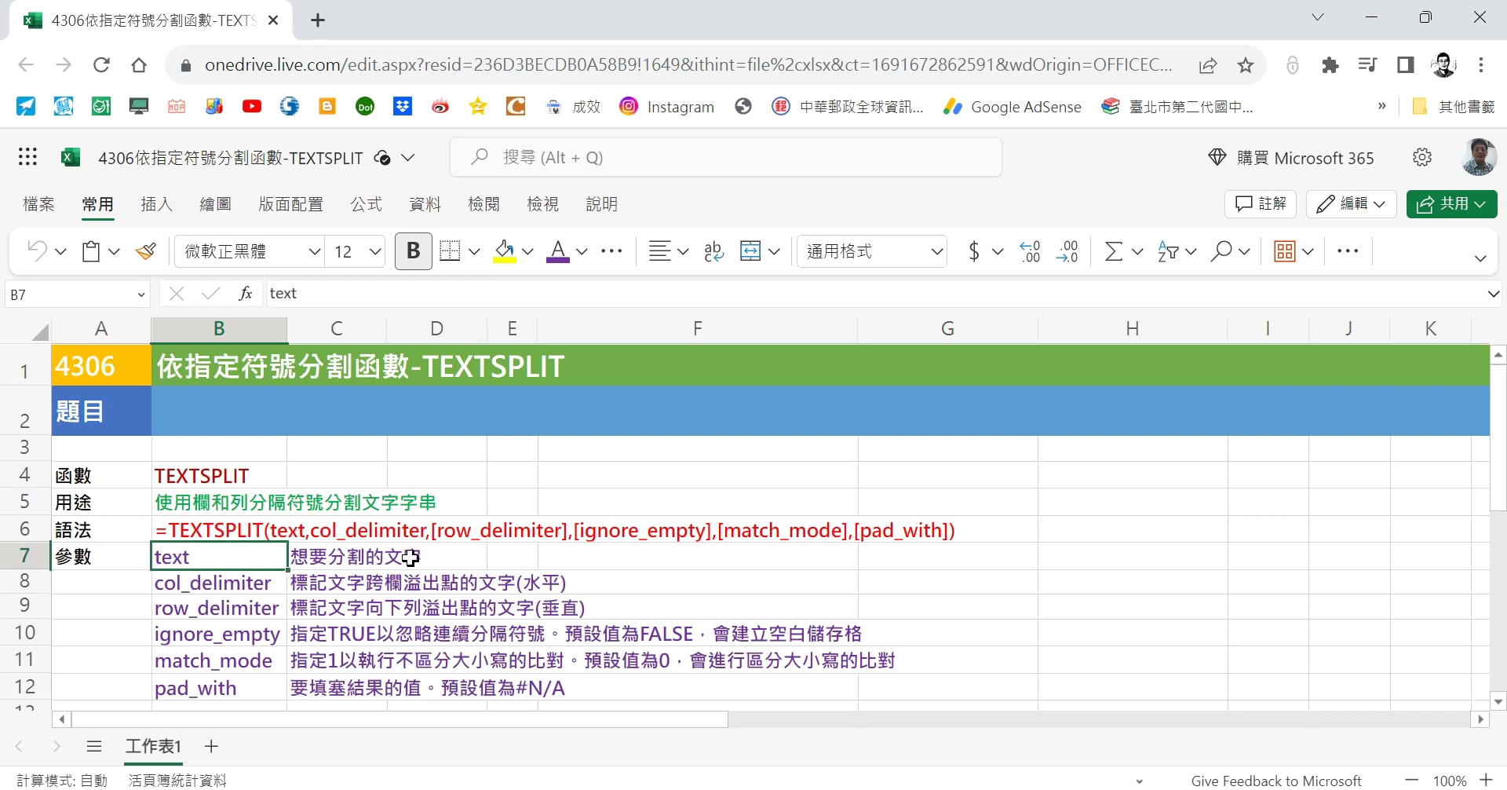
left_click(193, 587)
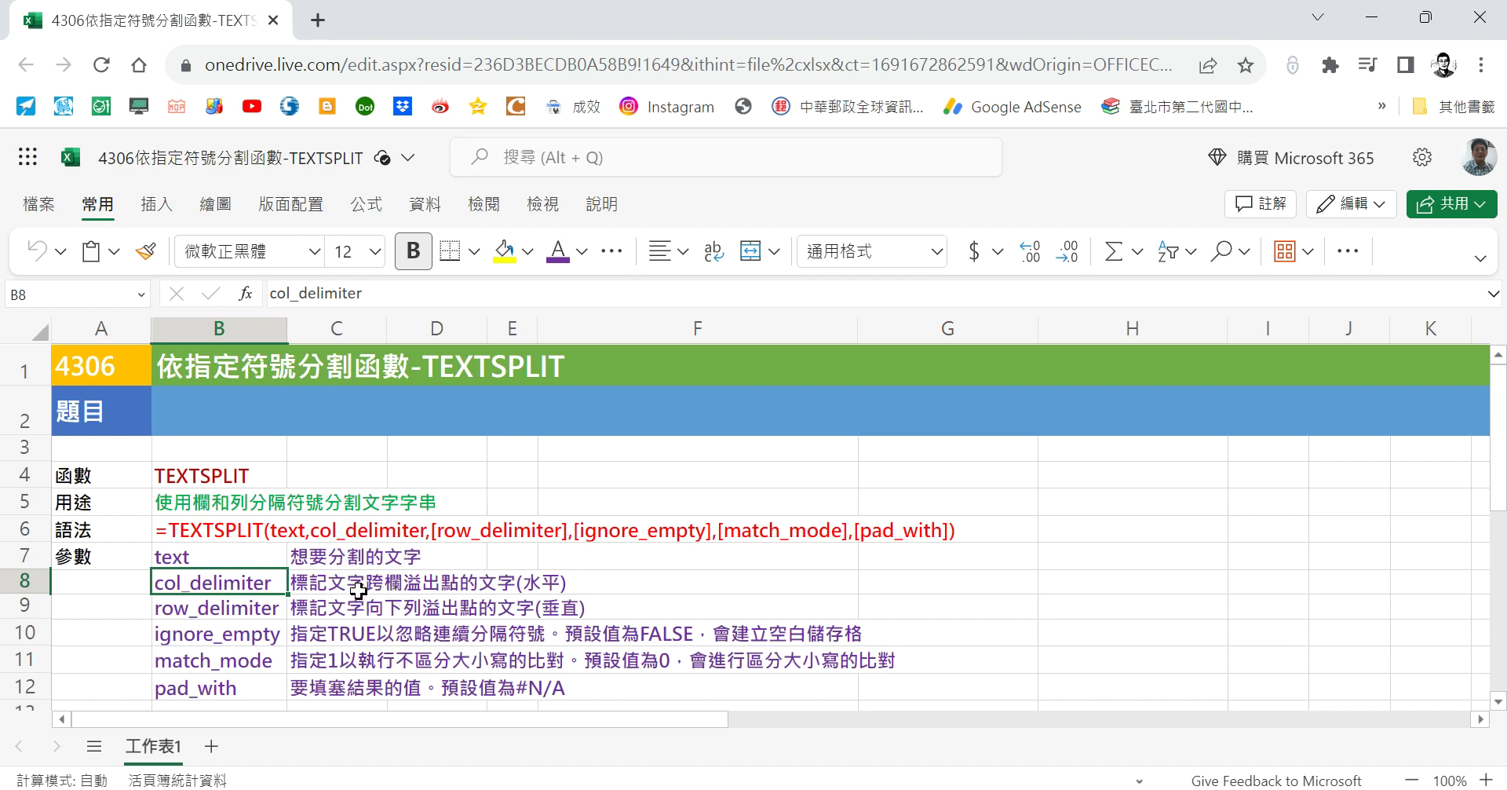
left_click(224, 612)
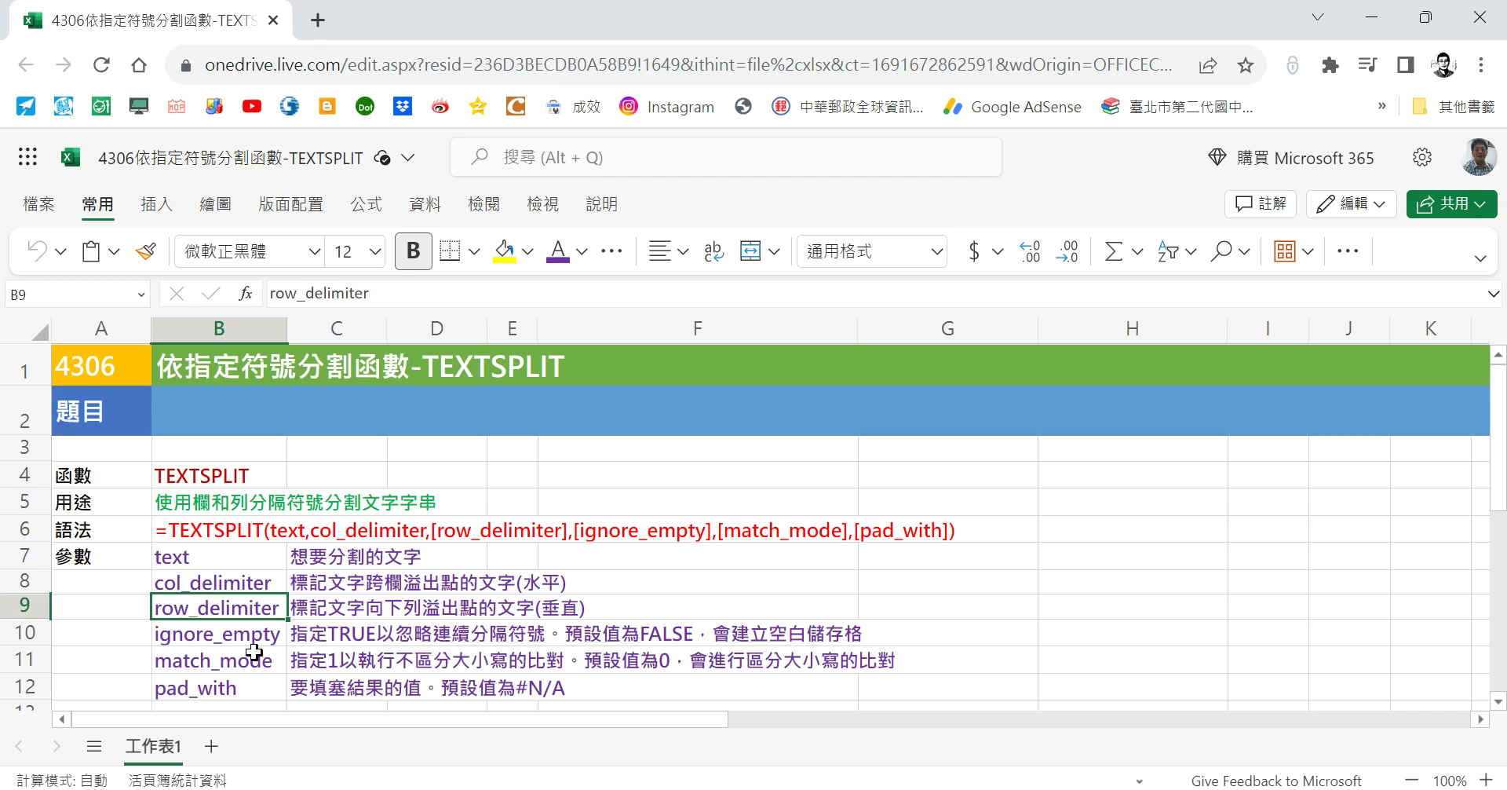
left_click(232, 639)
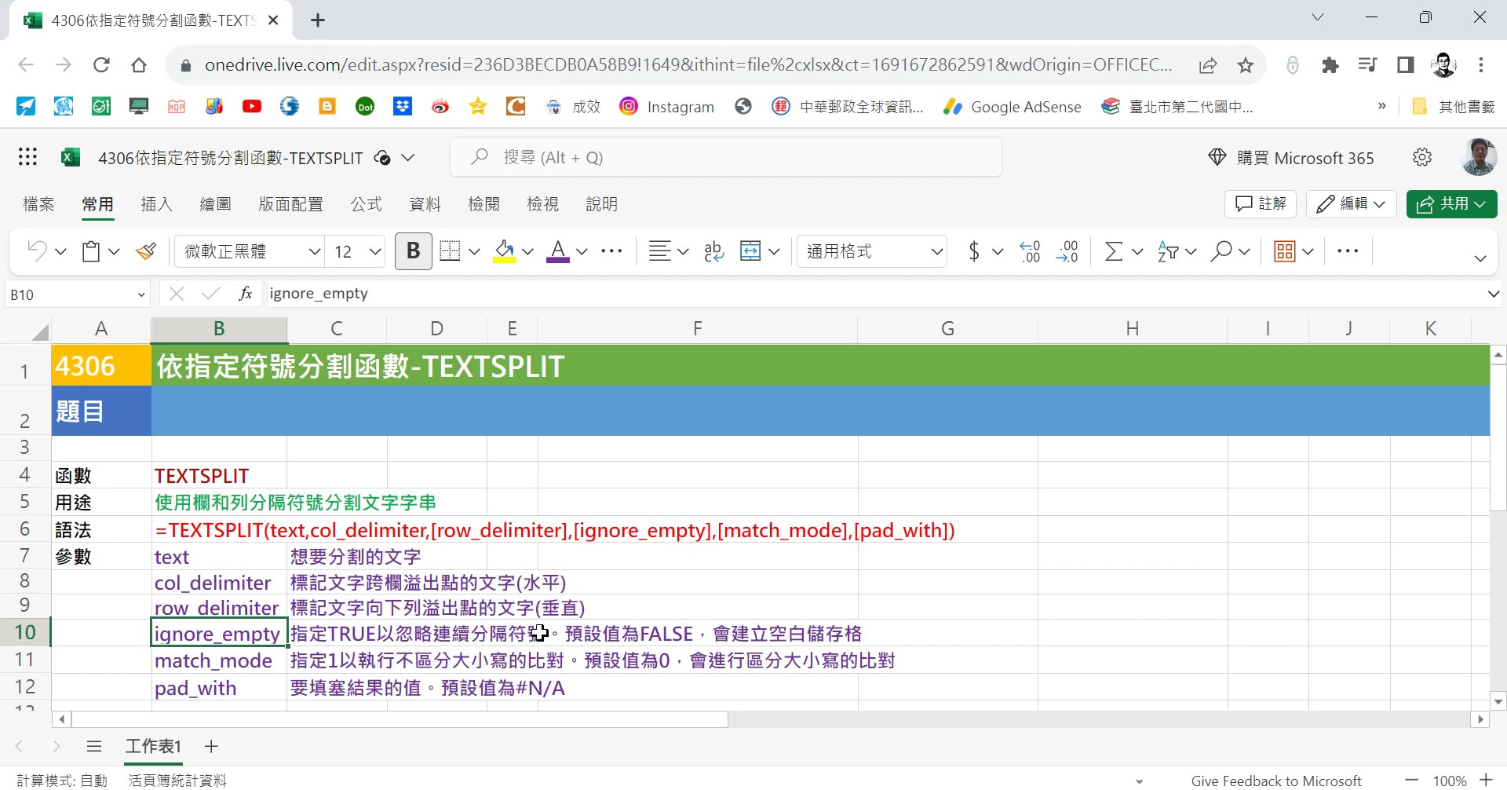
left_click(196, 660)
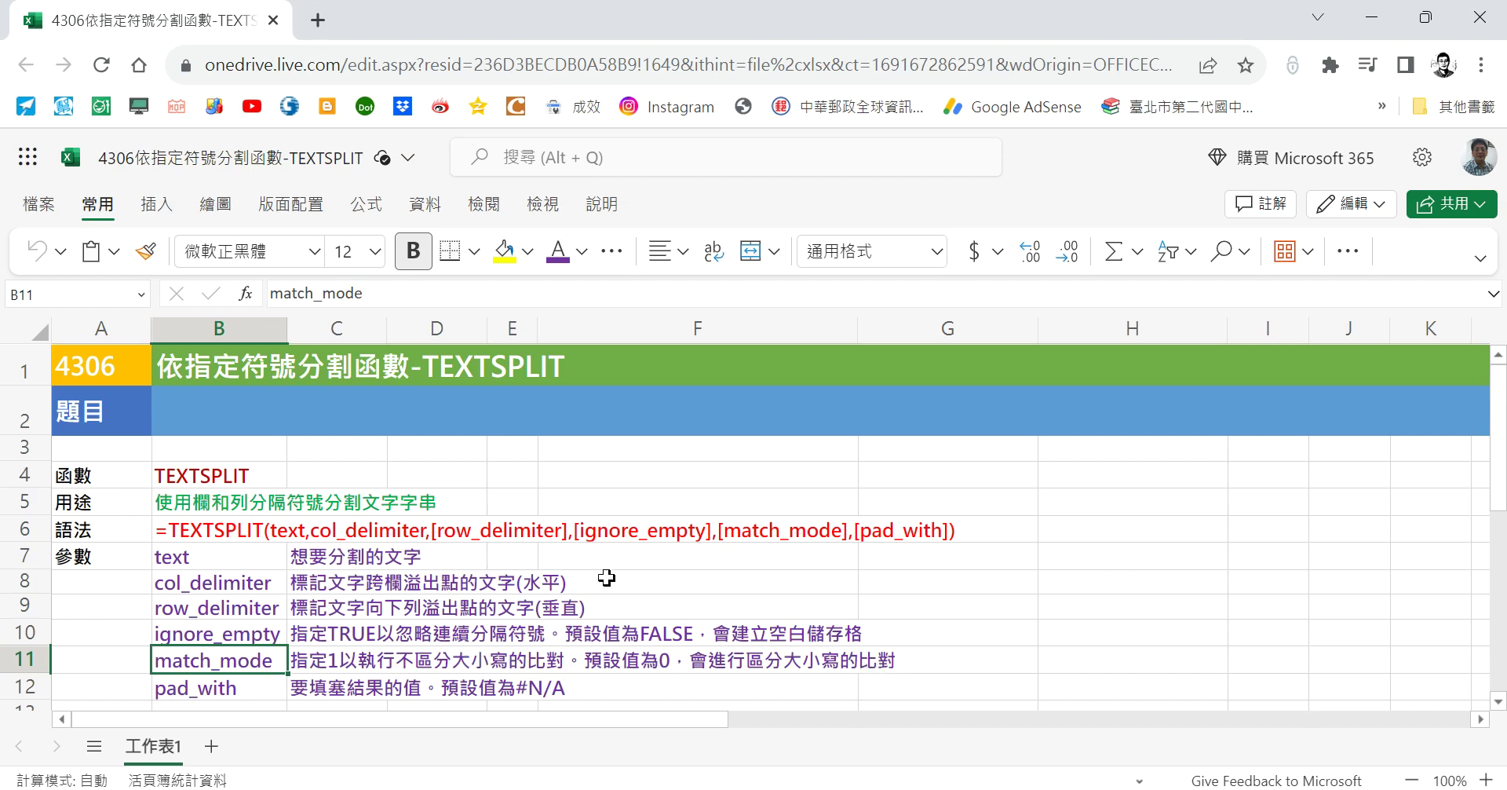
left_click(194, 694)
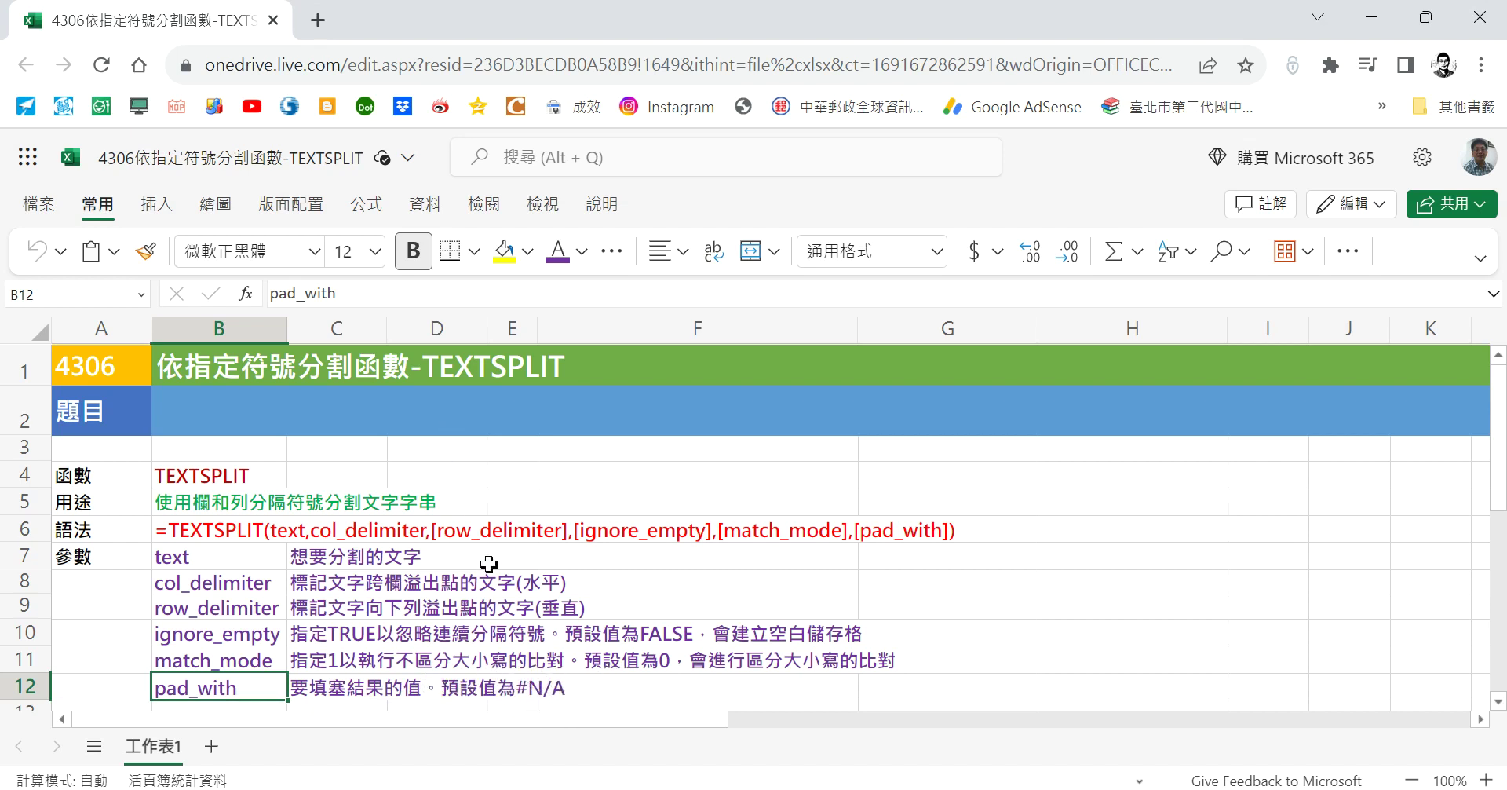
Step: Correct the example formula text in F15 so that it reads =TEXTSPLIT(A15," ")
scroll(491, 552, "down", 4)
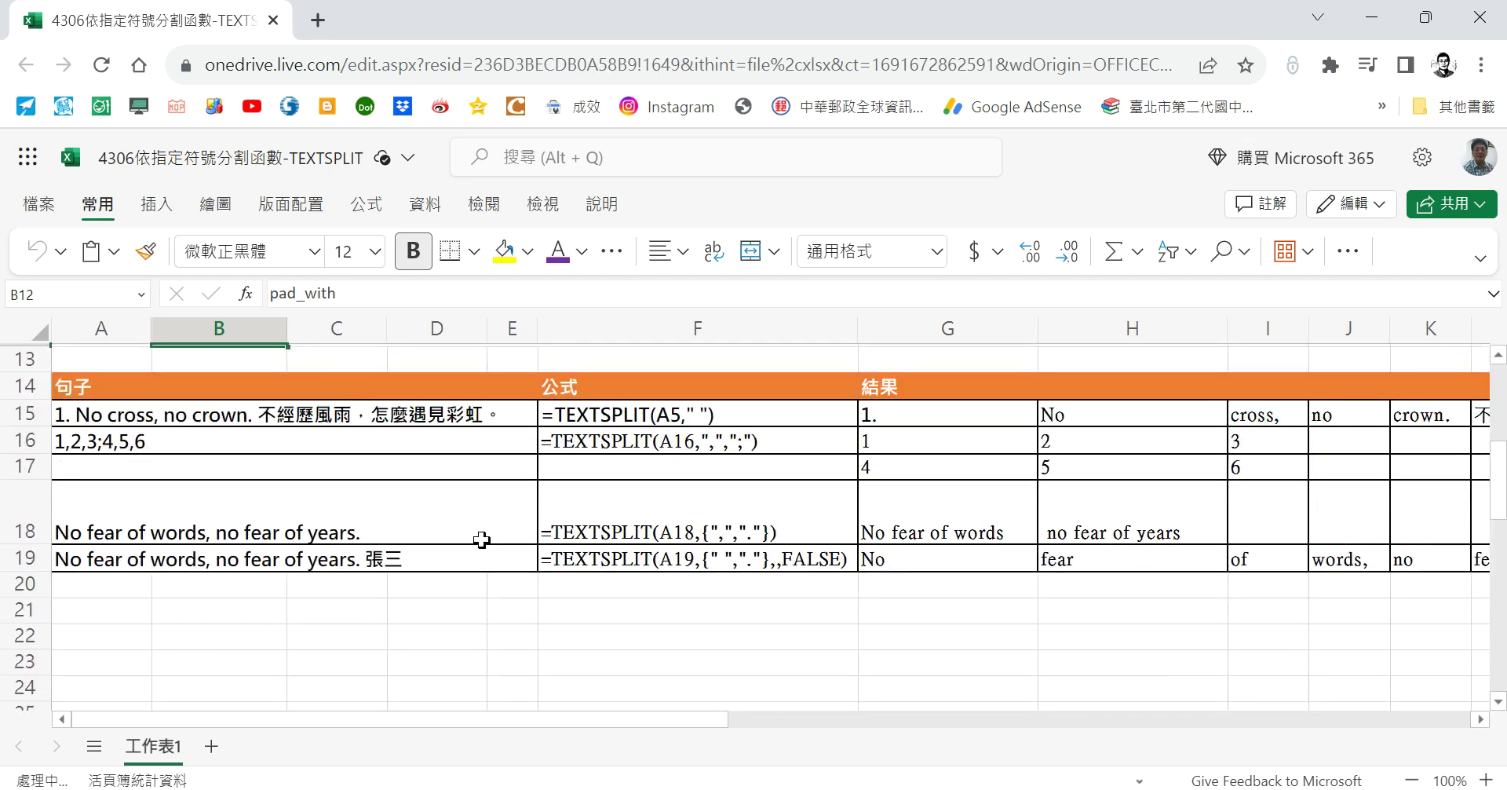
left_click(116, 416)
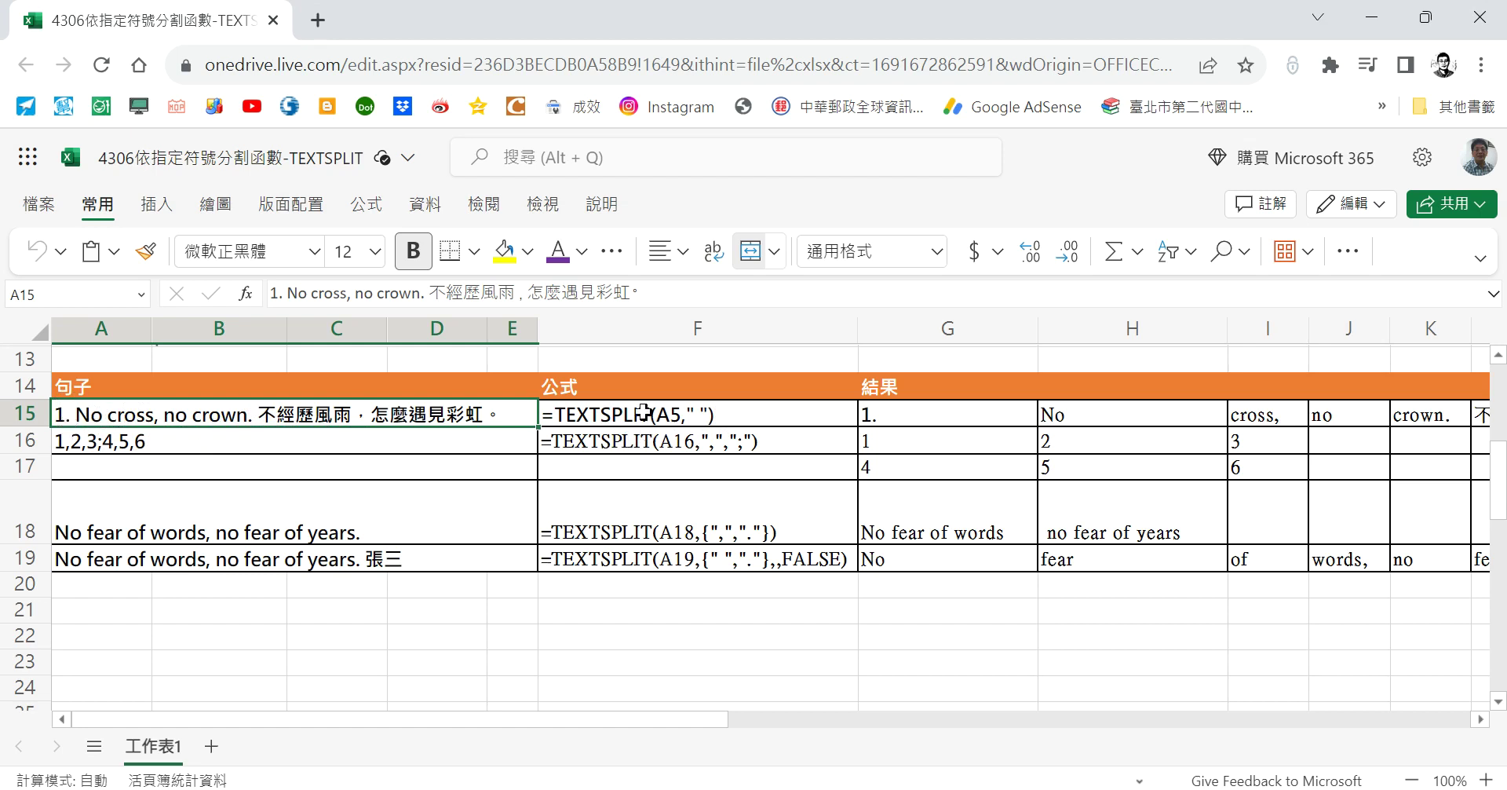
left_click(698, 411)
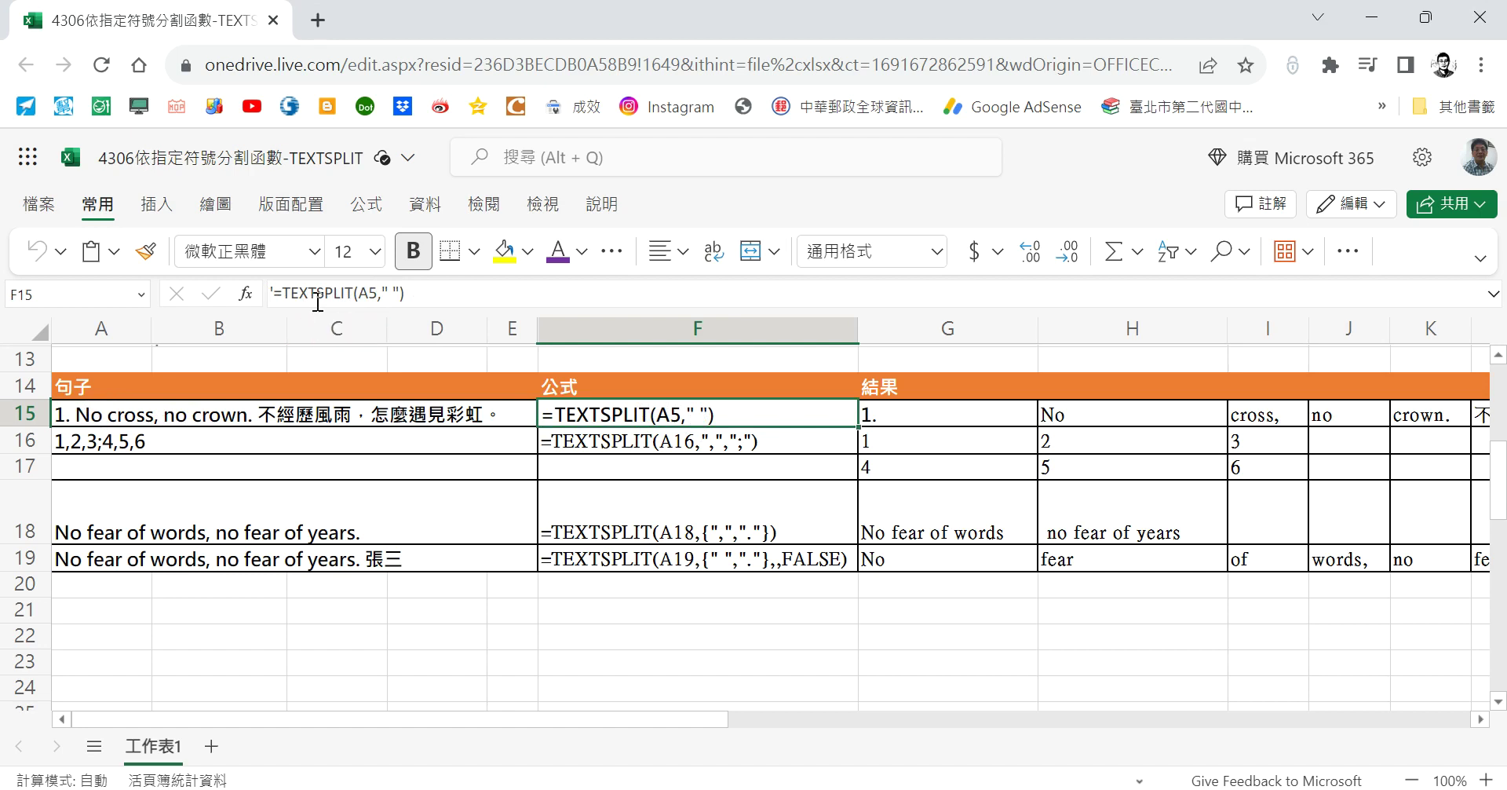
left_click(373, 294)
type("1")
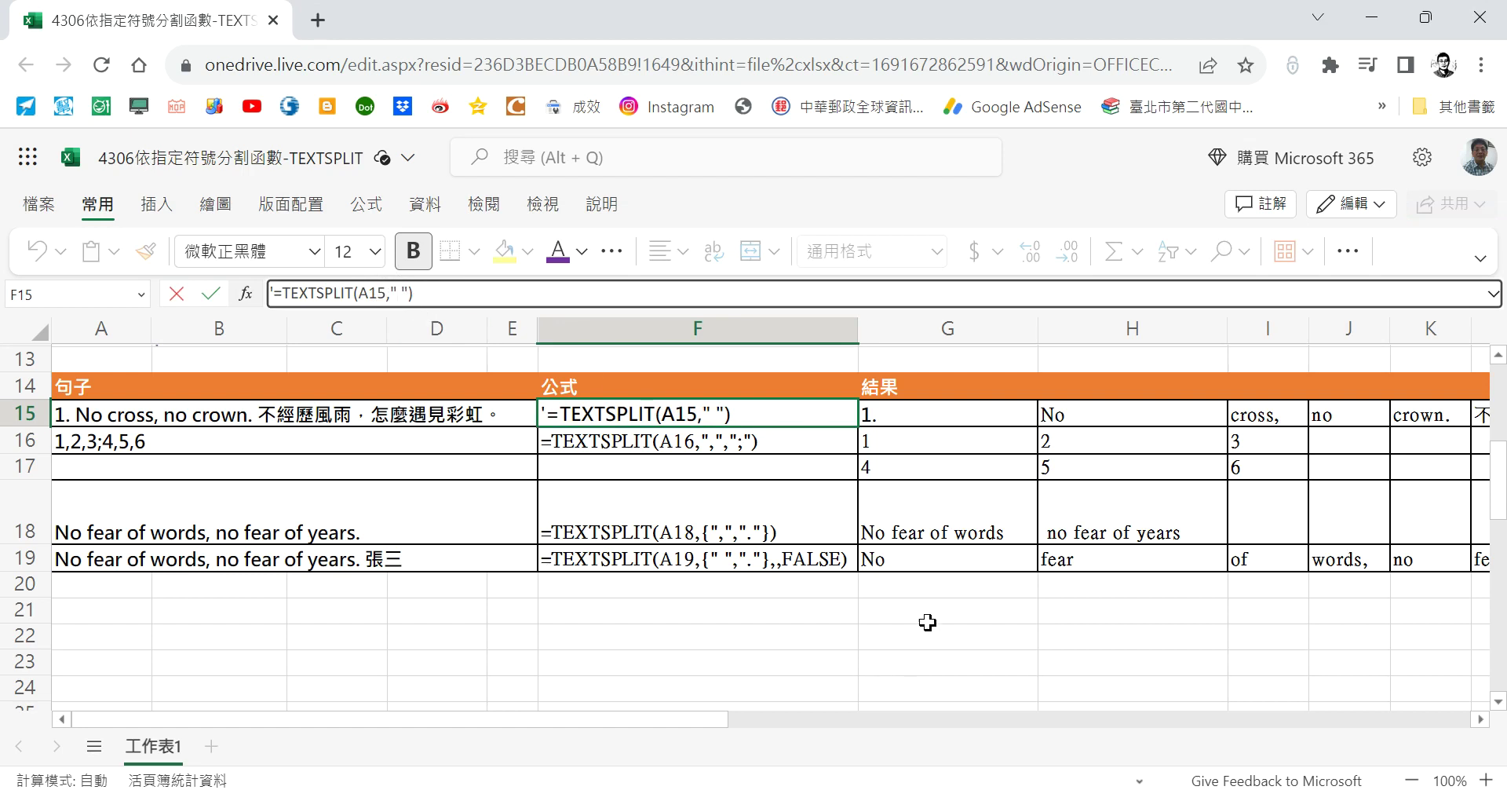
key("Return")
Step: Check the words split across row 15 from G15 onward and auto-fit column L to its contents
left_click(974, 420)
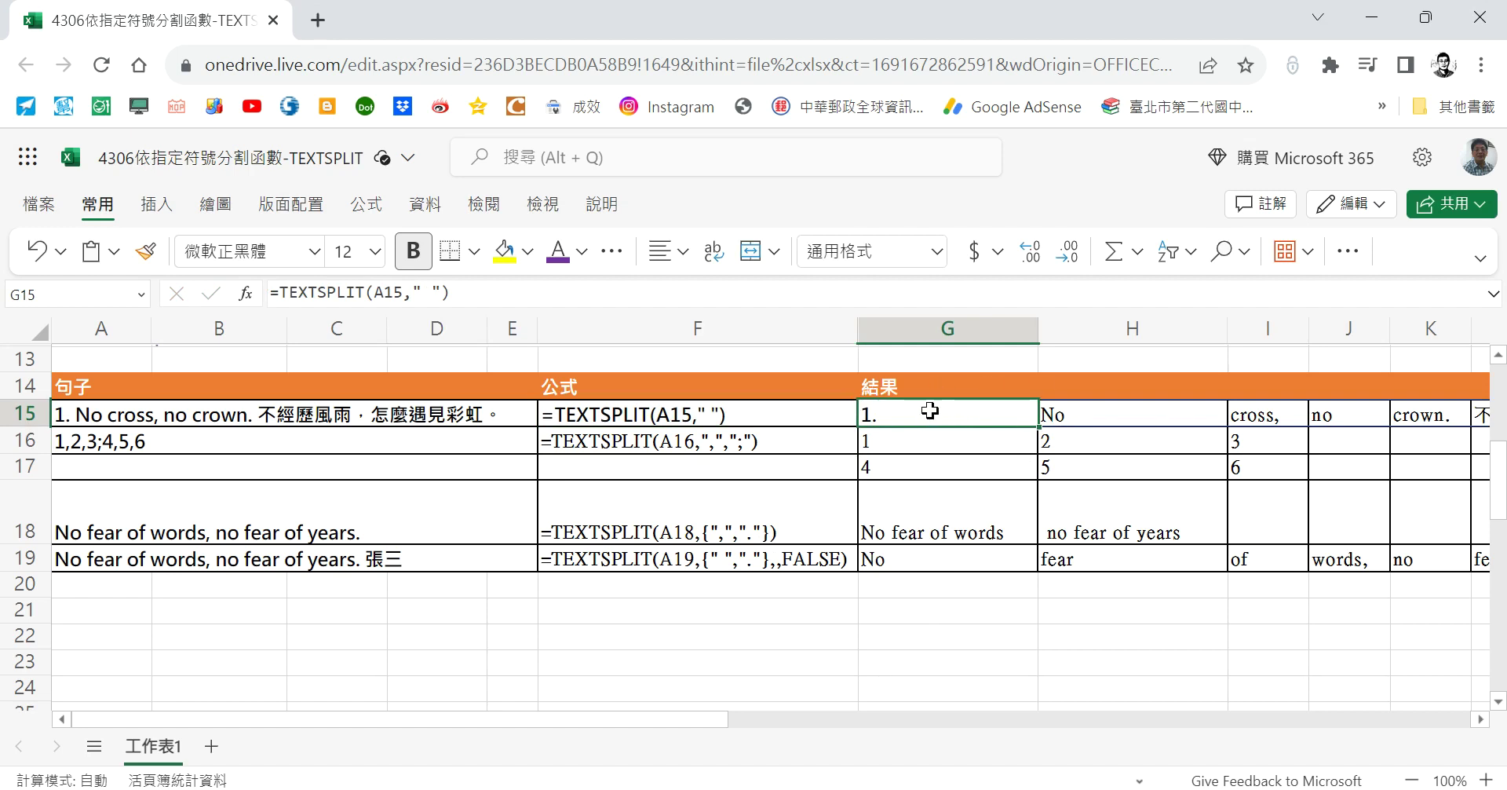
left_click(1103, 415)
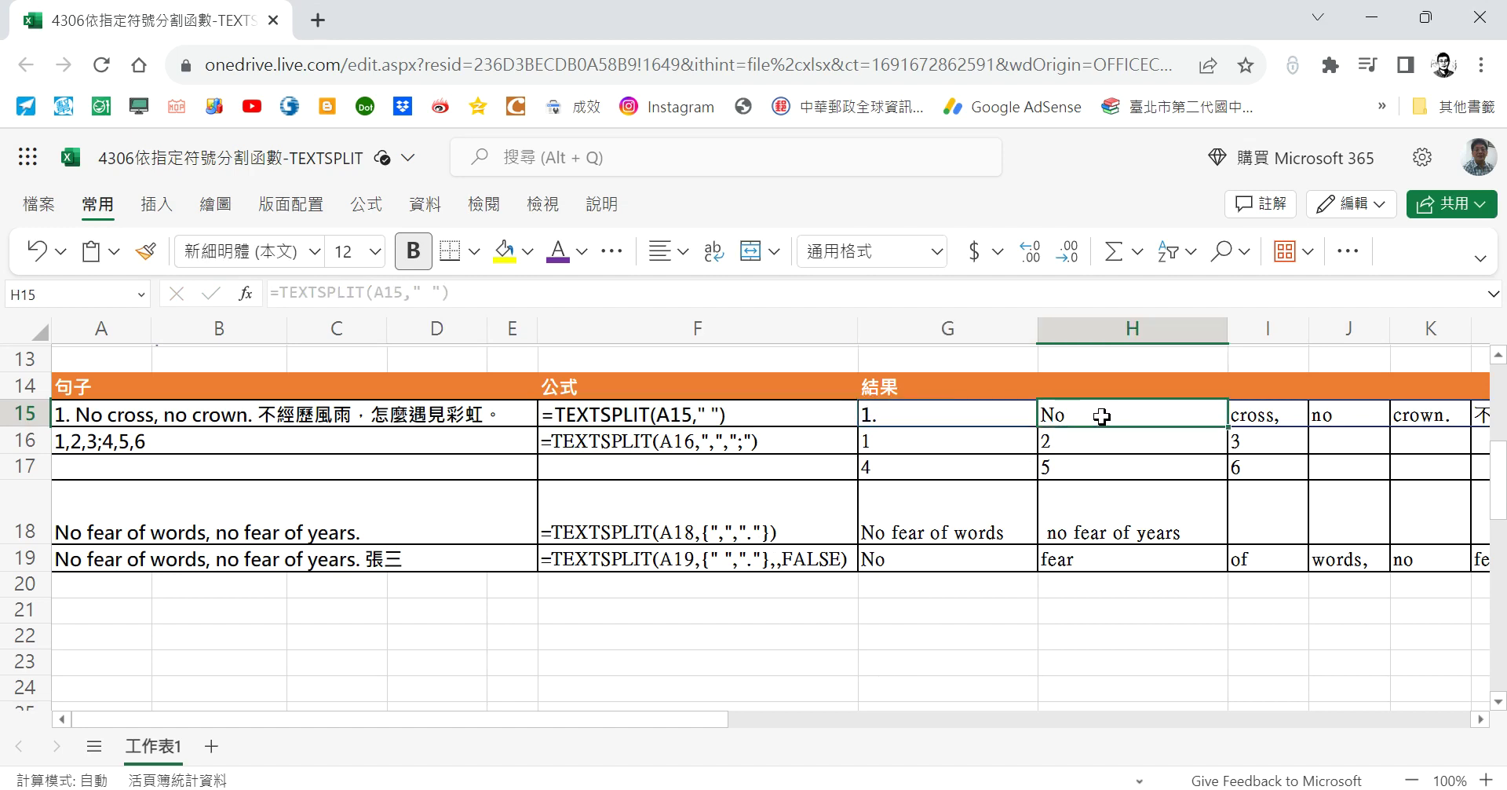
left_click(1280, 413)
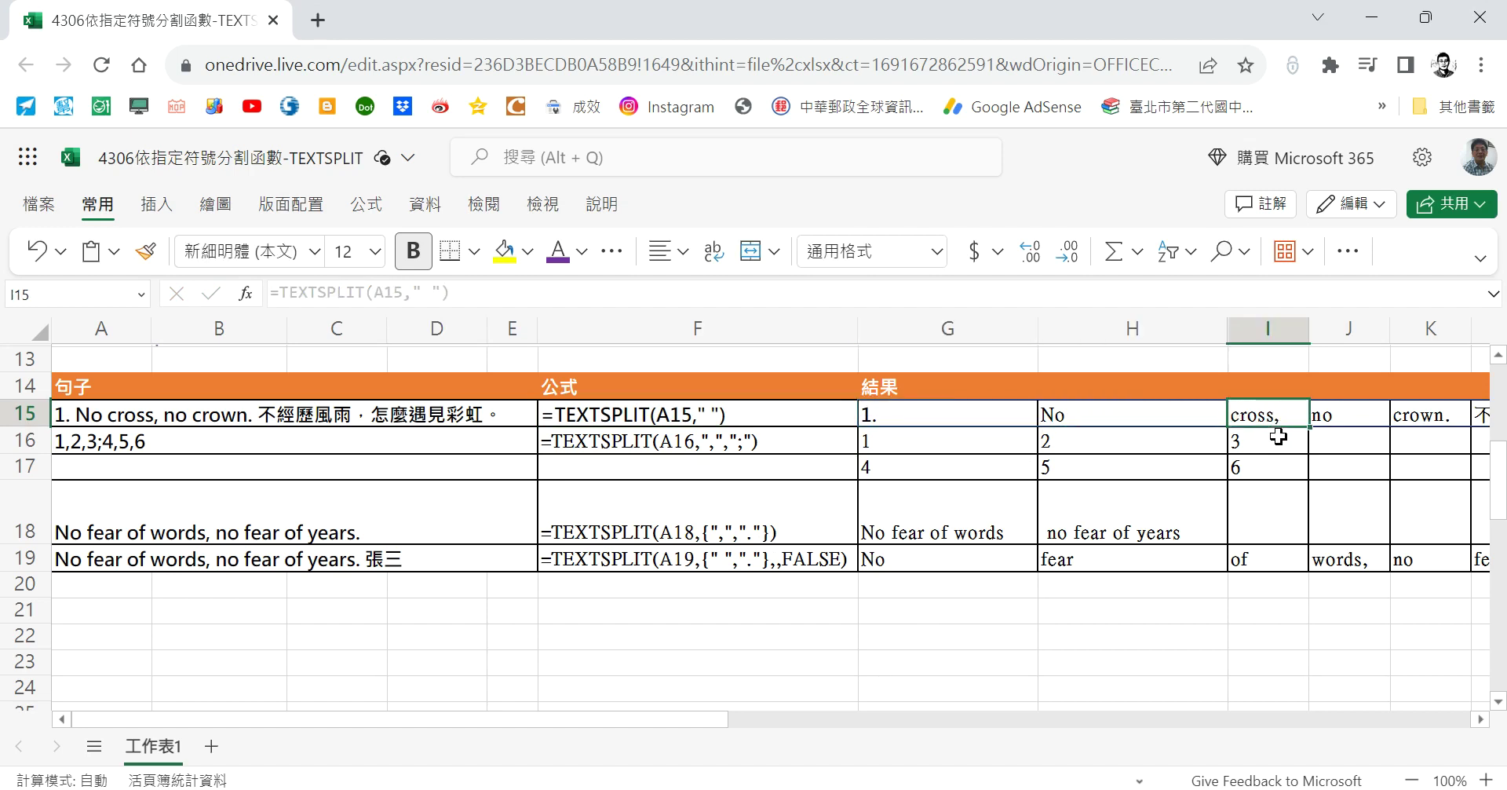
left_click(1351, 416)
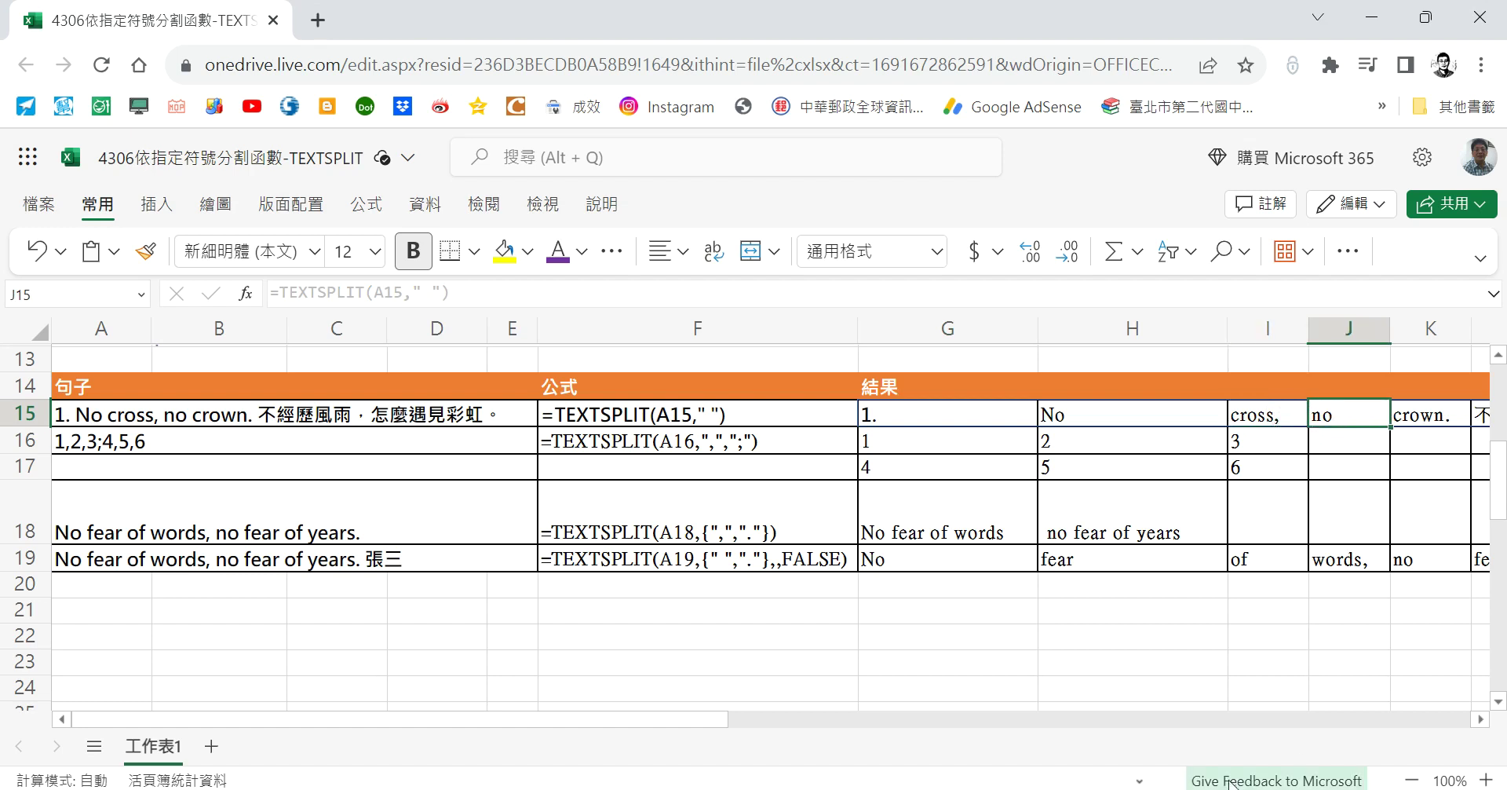
left_click_drag(673, 724, 850, 740)
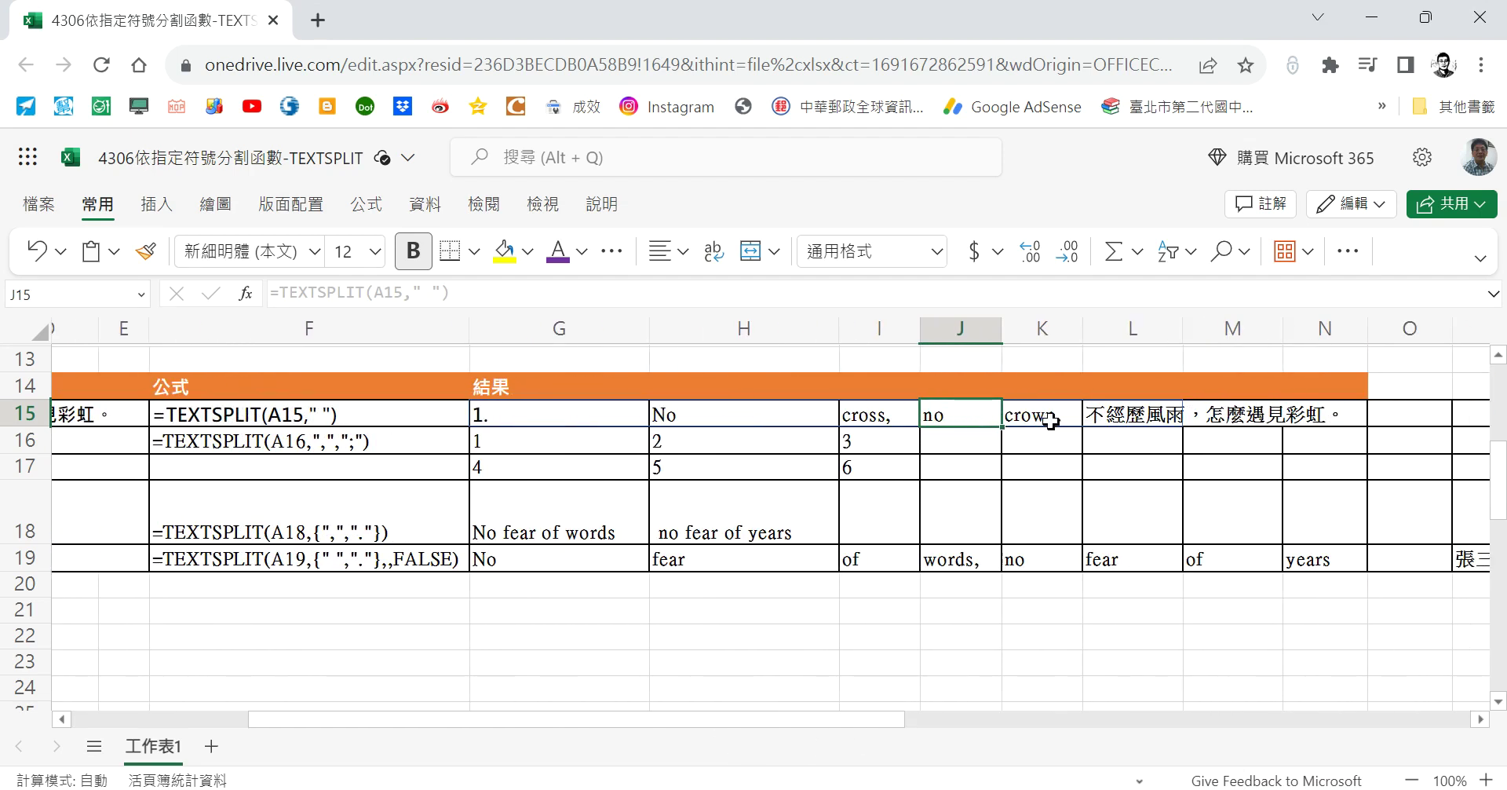
double_click(1182, 333)
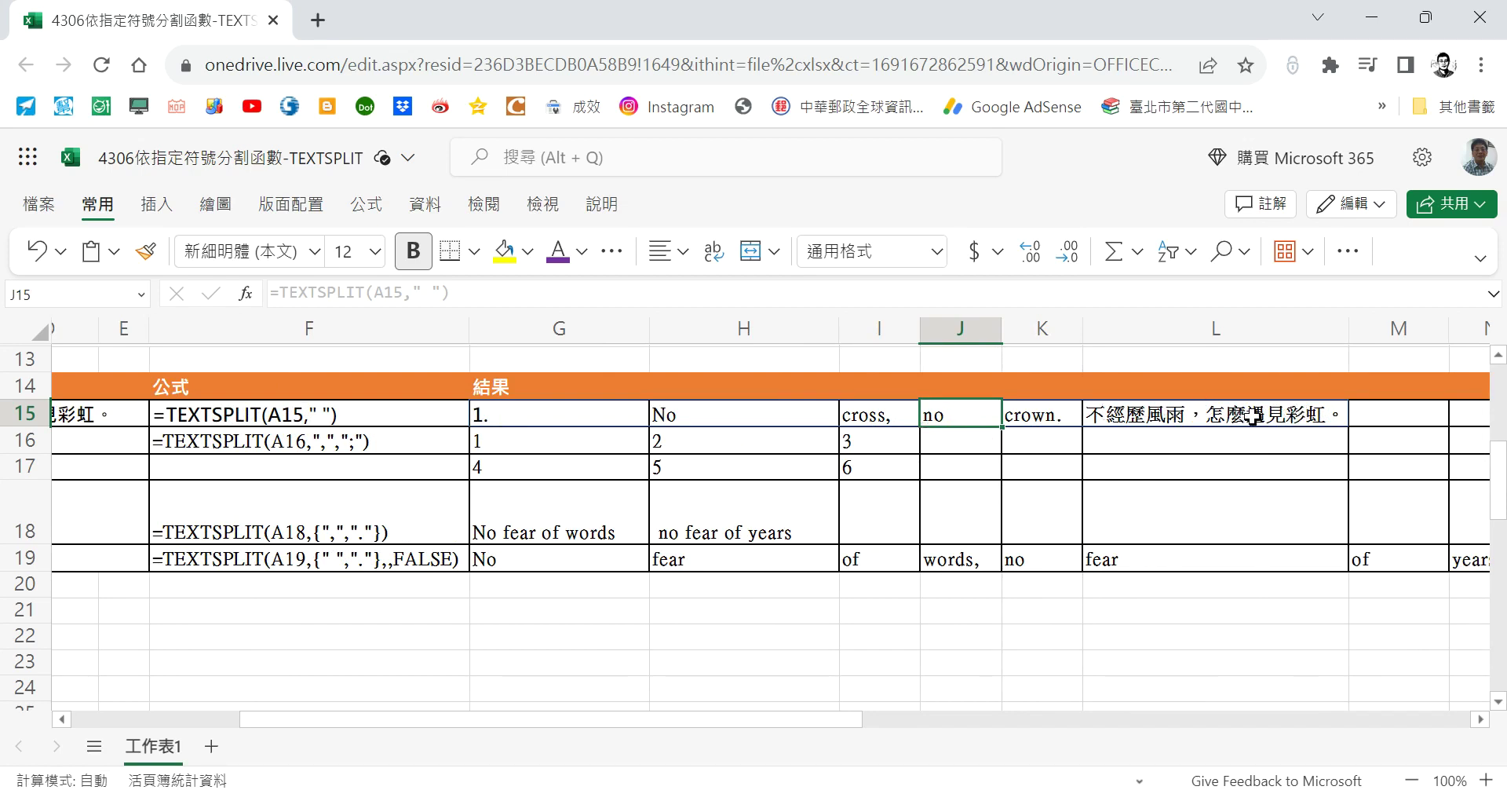
Step: Examine the example formulas and split results in rows 16 to 19, including the ignore_empty argument in G19
left_click_drag(646, 720, 332, 743)
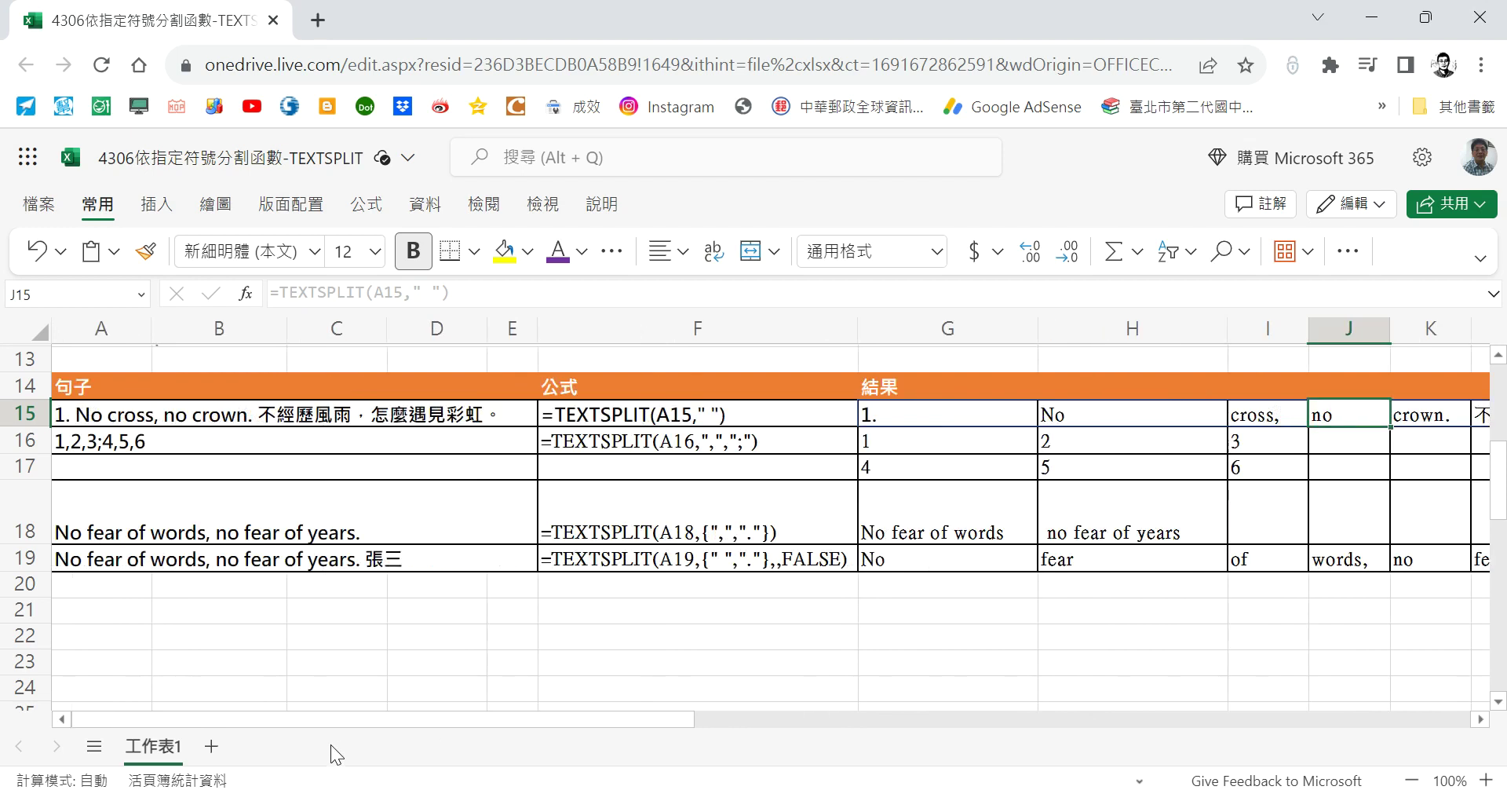
left_click(757, 442)
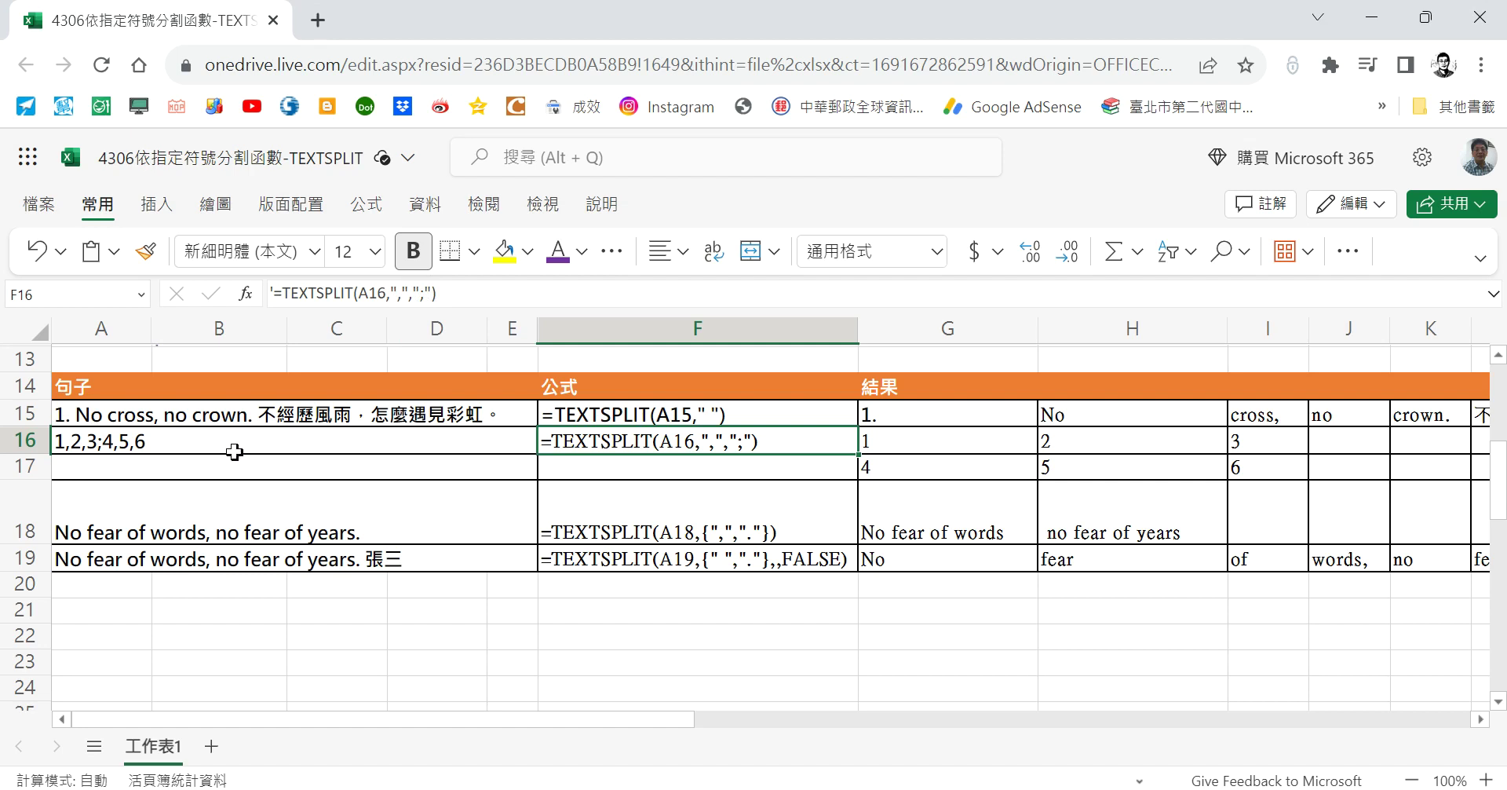
left_click(923, 441)
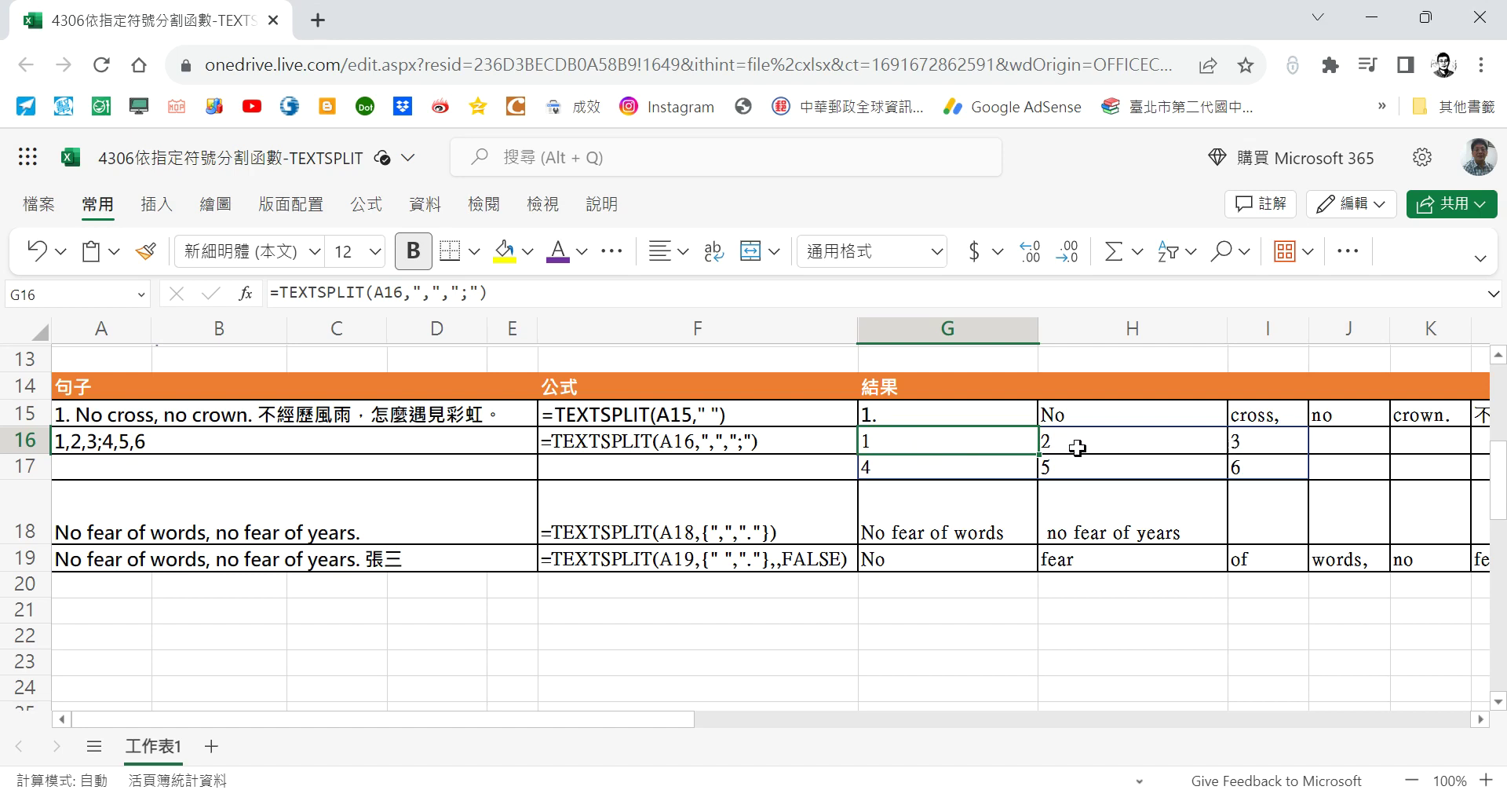
left_click(925, 469)
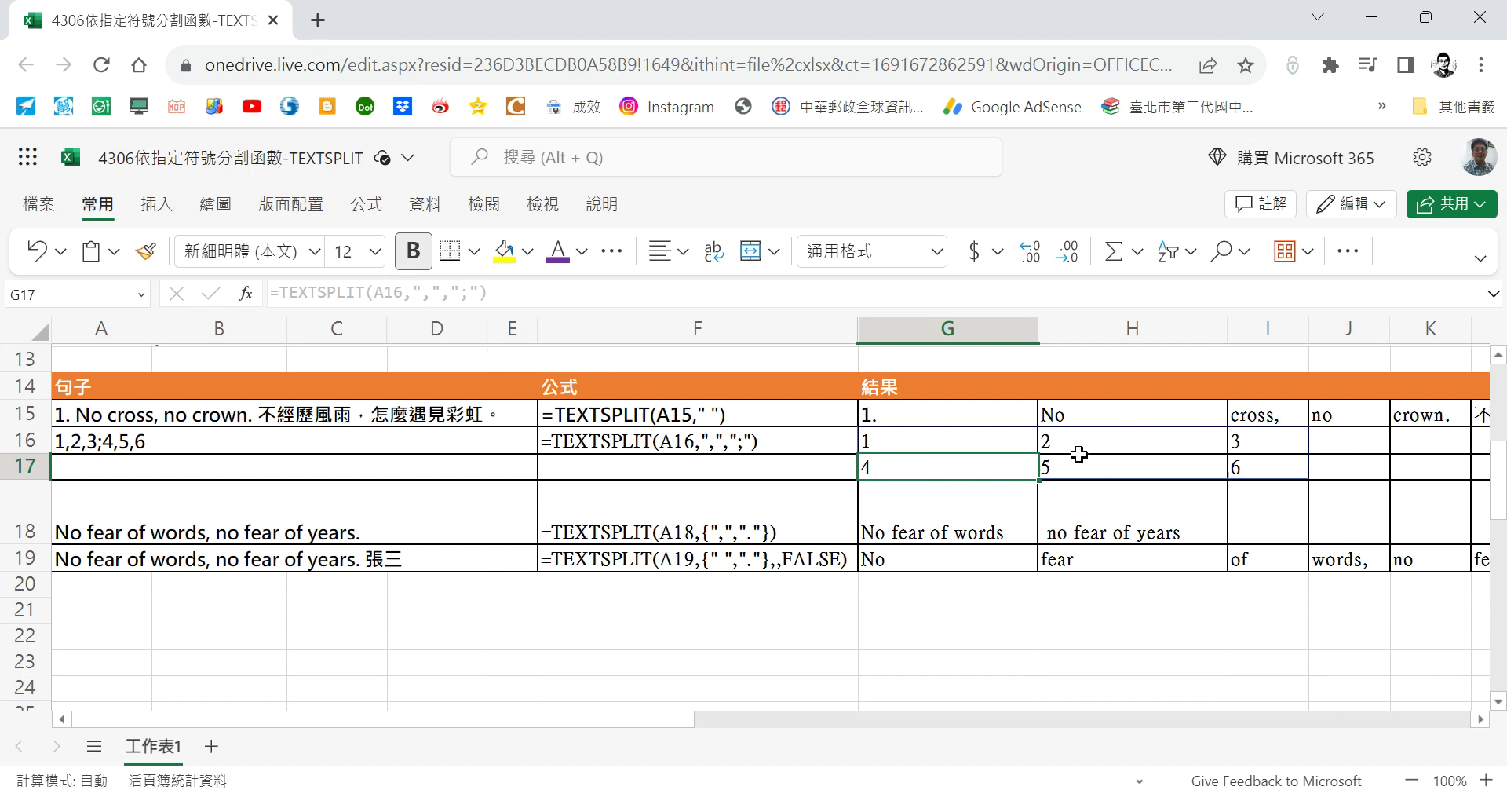
left_click(950, 510)
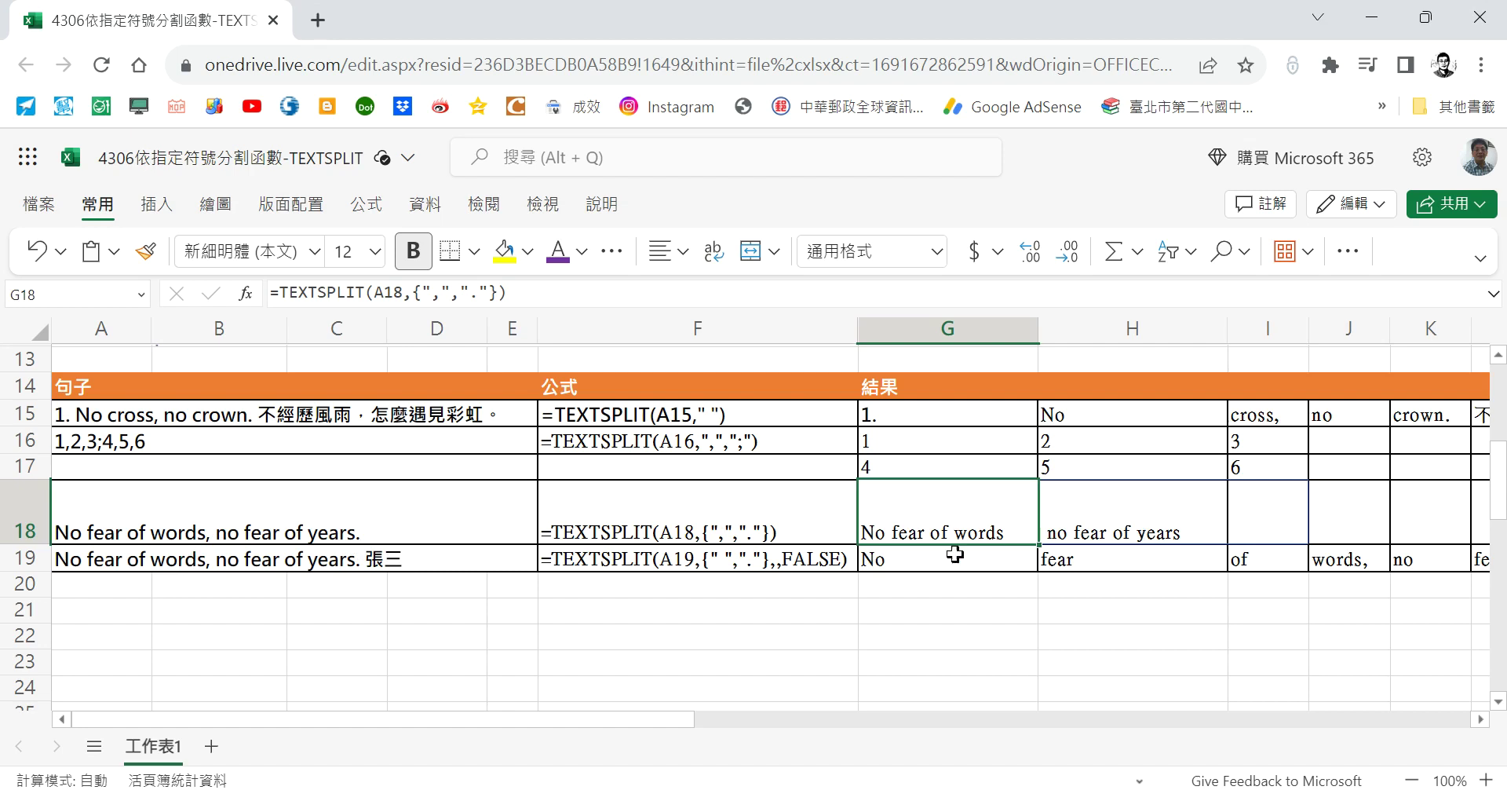
left_click(881, 564)
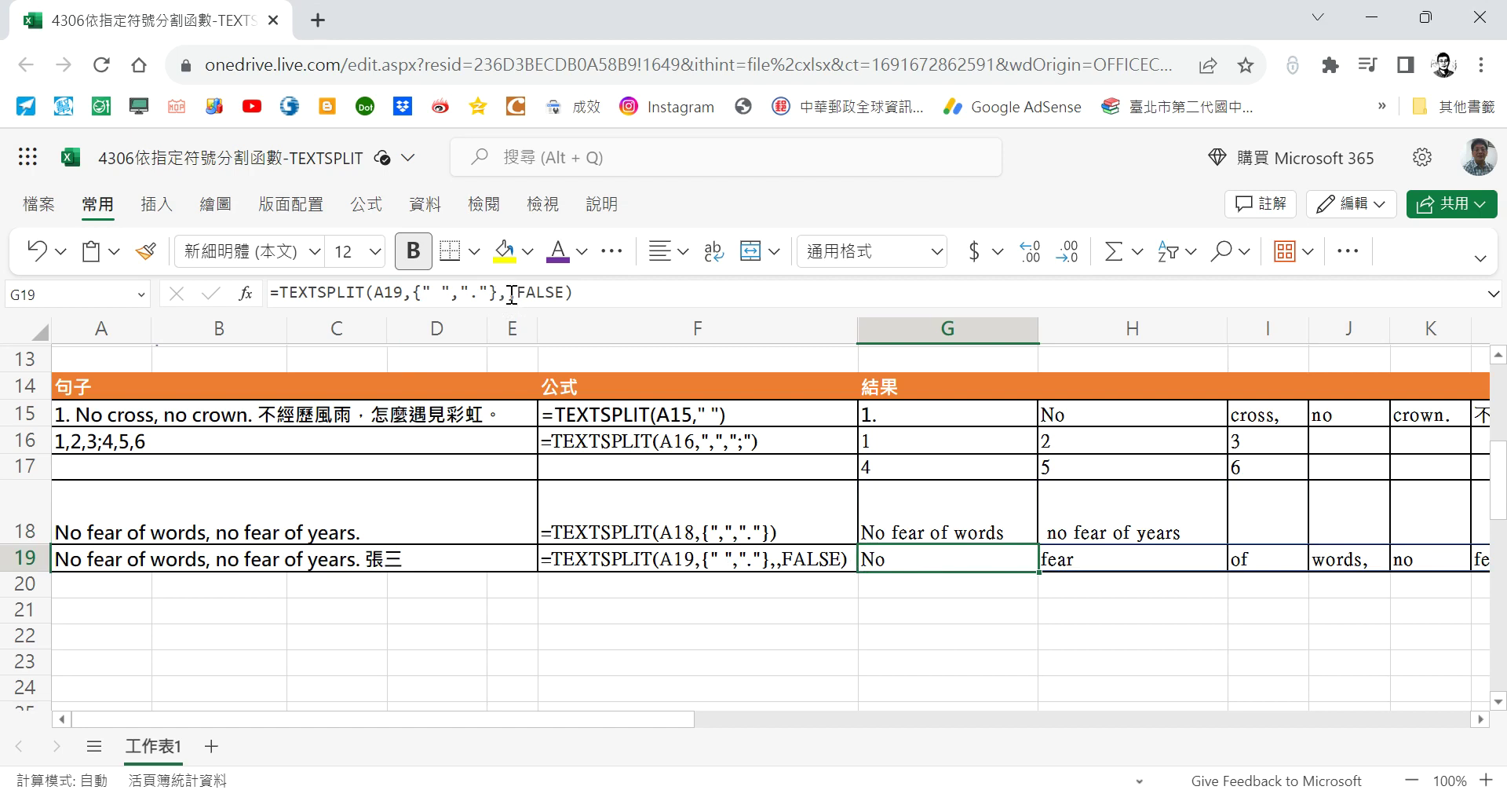
left_click_drag(518, 296, 580, 297)
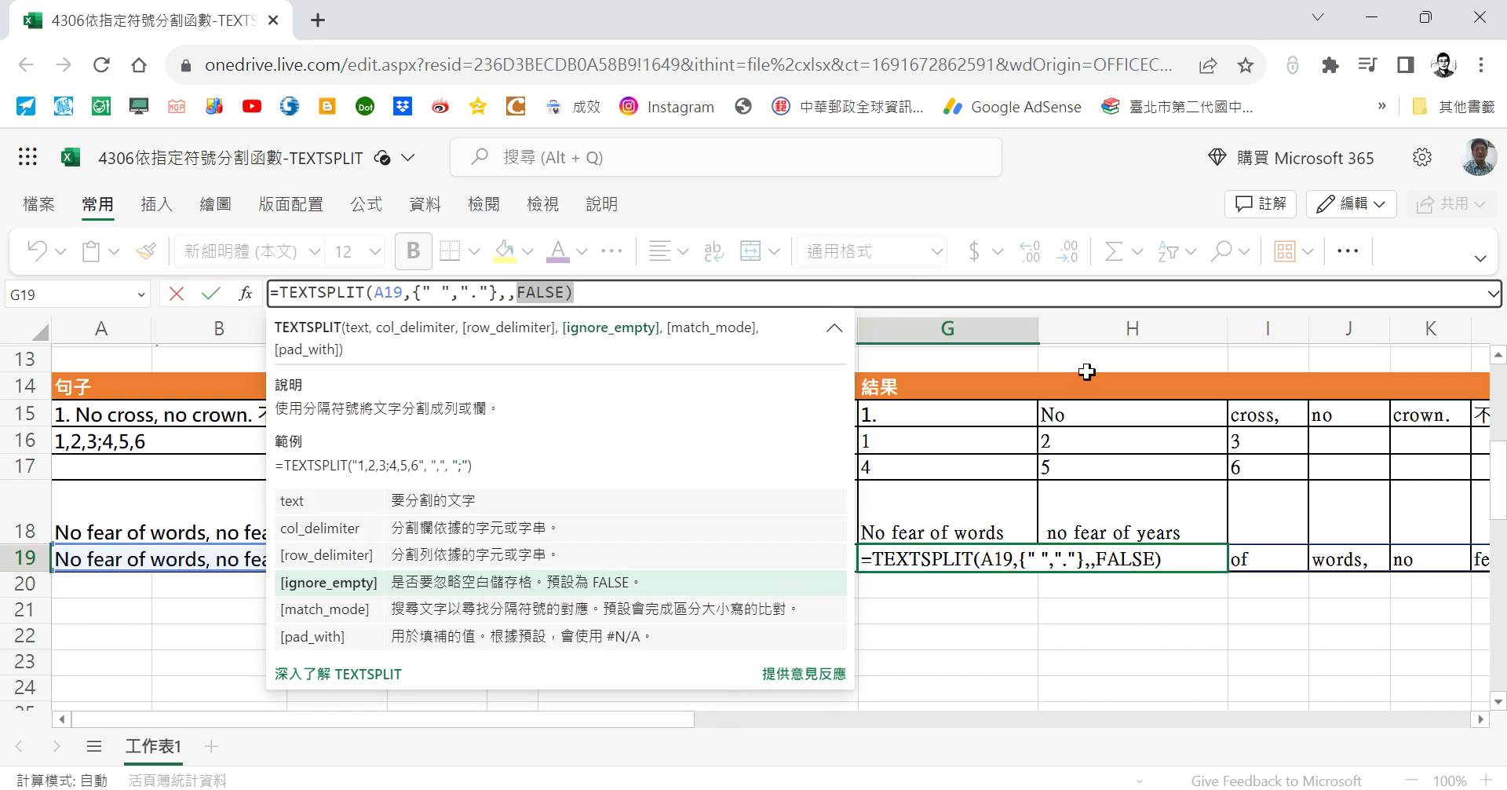
key("Escape")
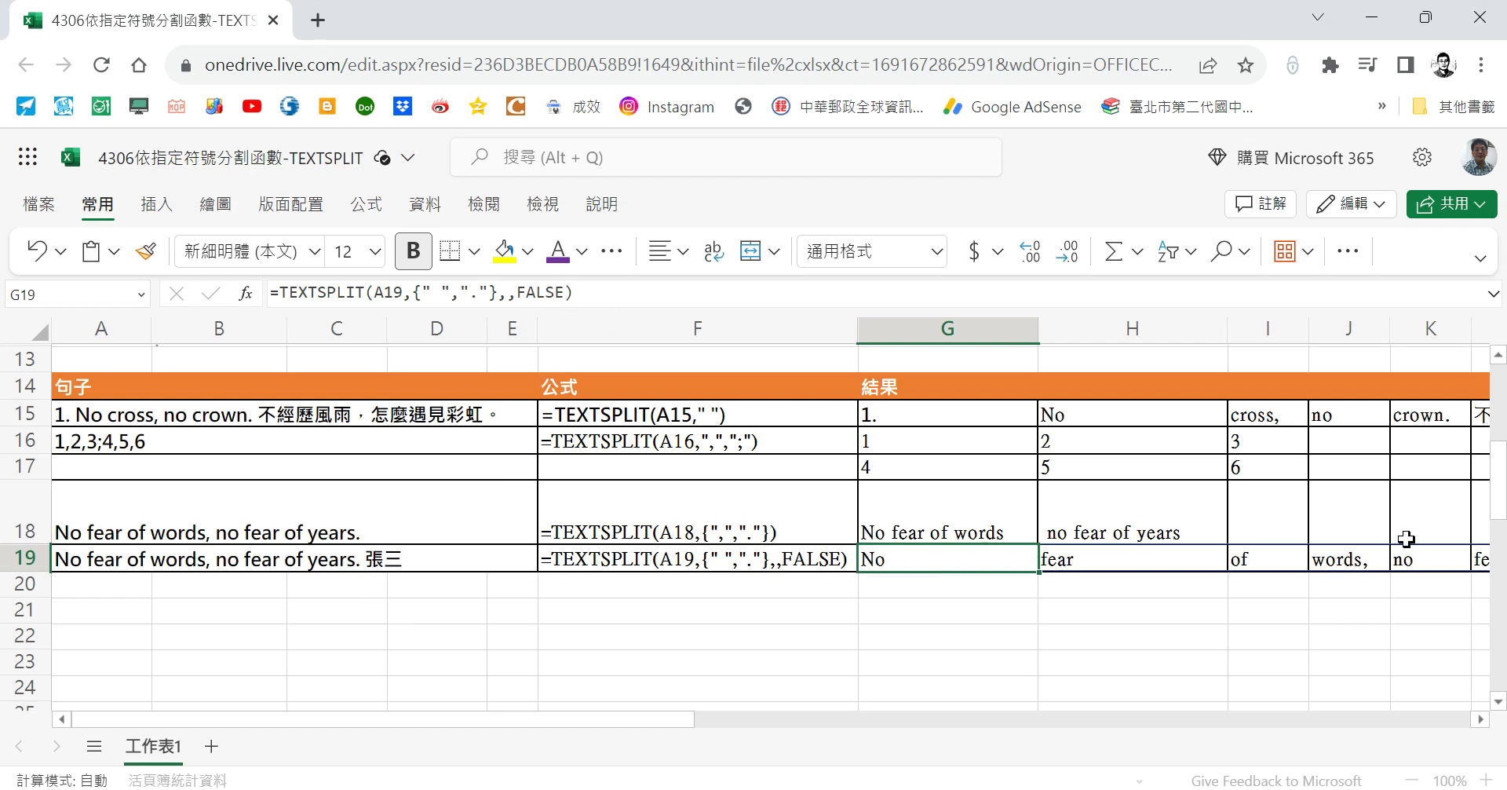
Step: Set the ignore_empty argument of the TEXTSPLIT formula in G19 to TRUE
left_click_drag(679, 719, 1010, 741)
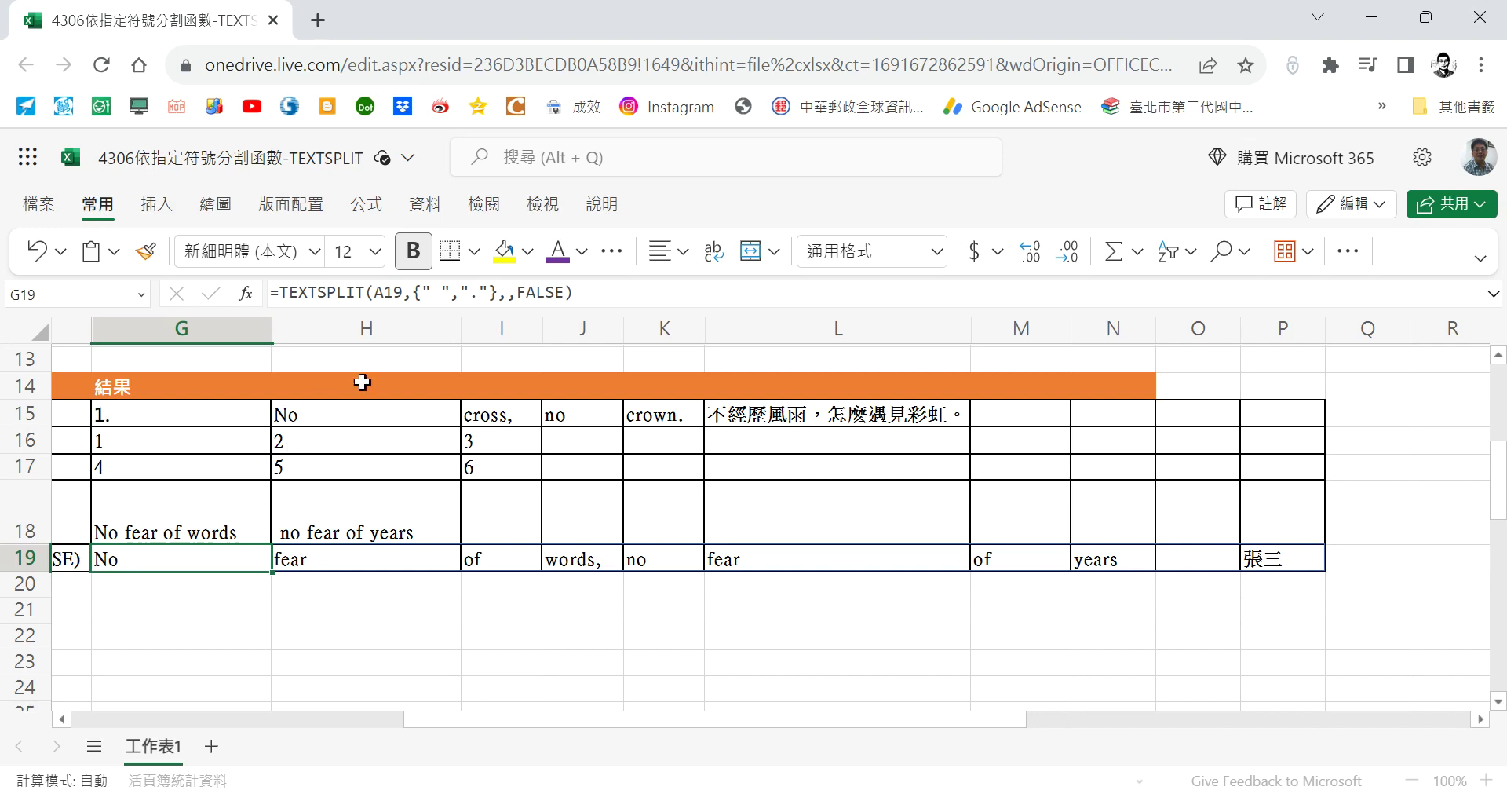
left_click_drag(521, 295, 570, 295)
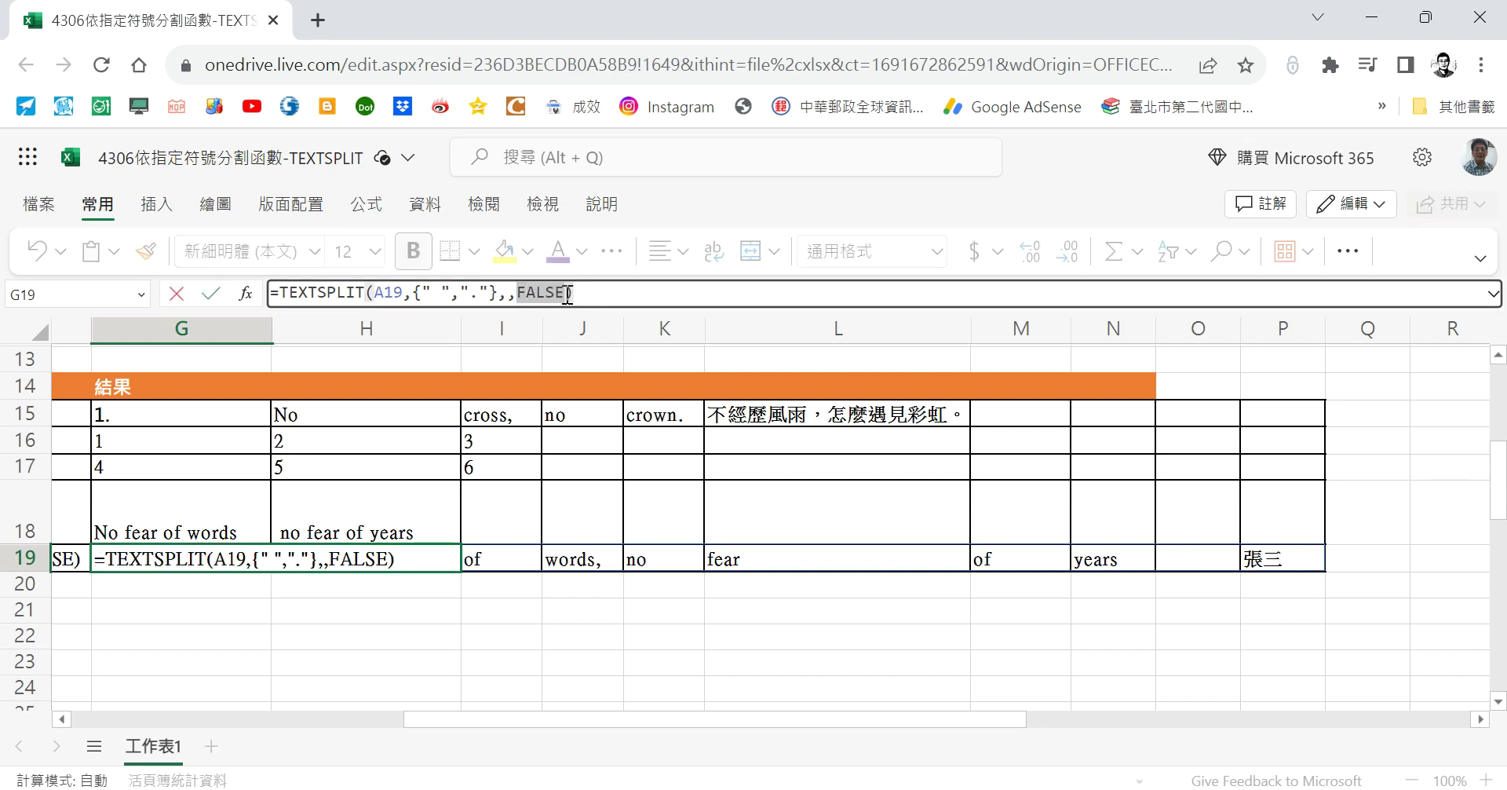
type("TRUE")
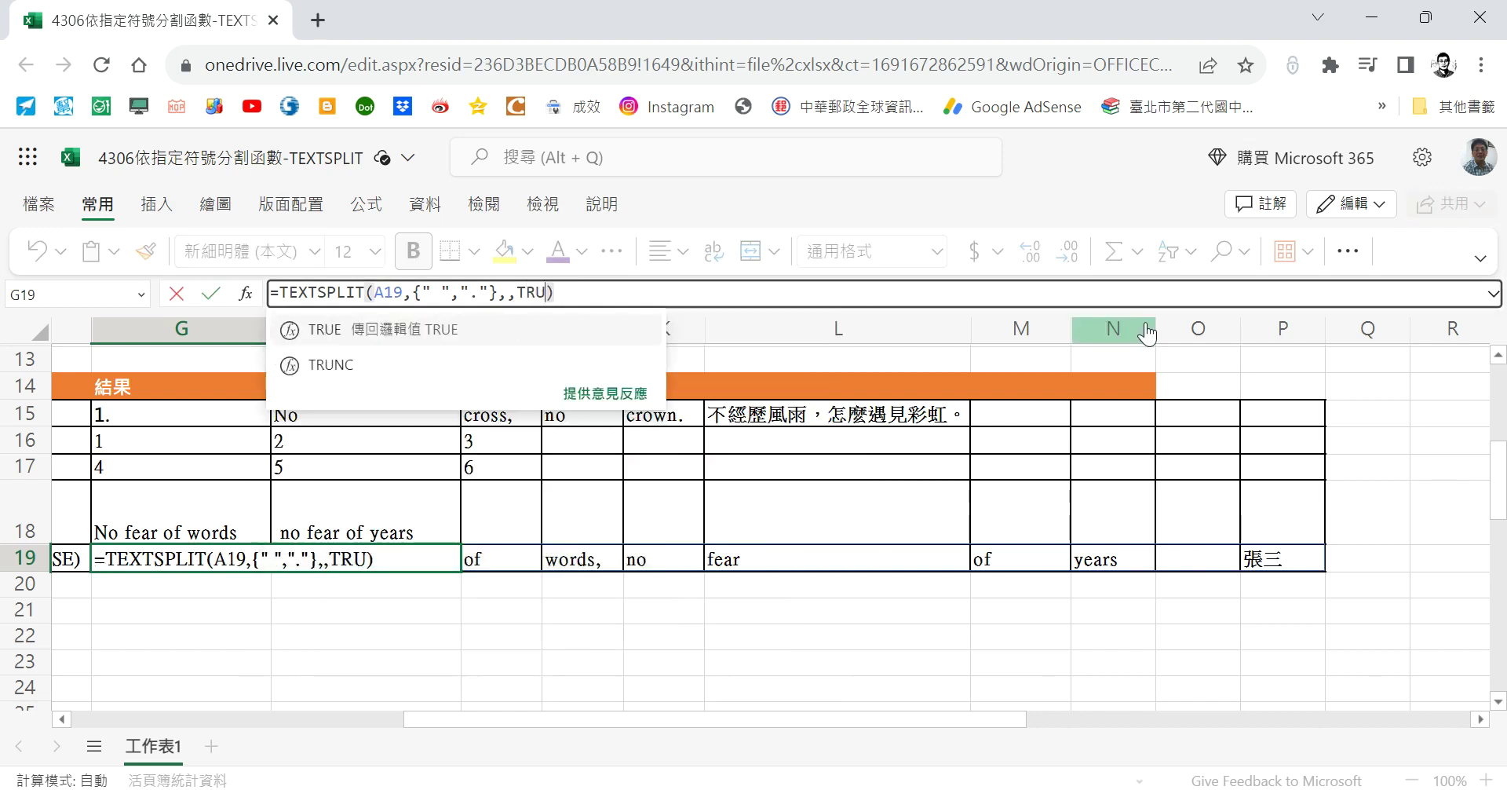
key("Return")
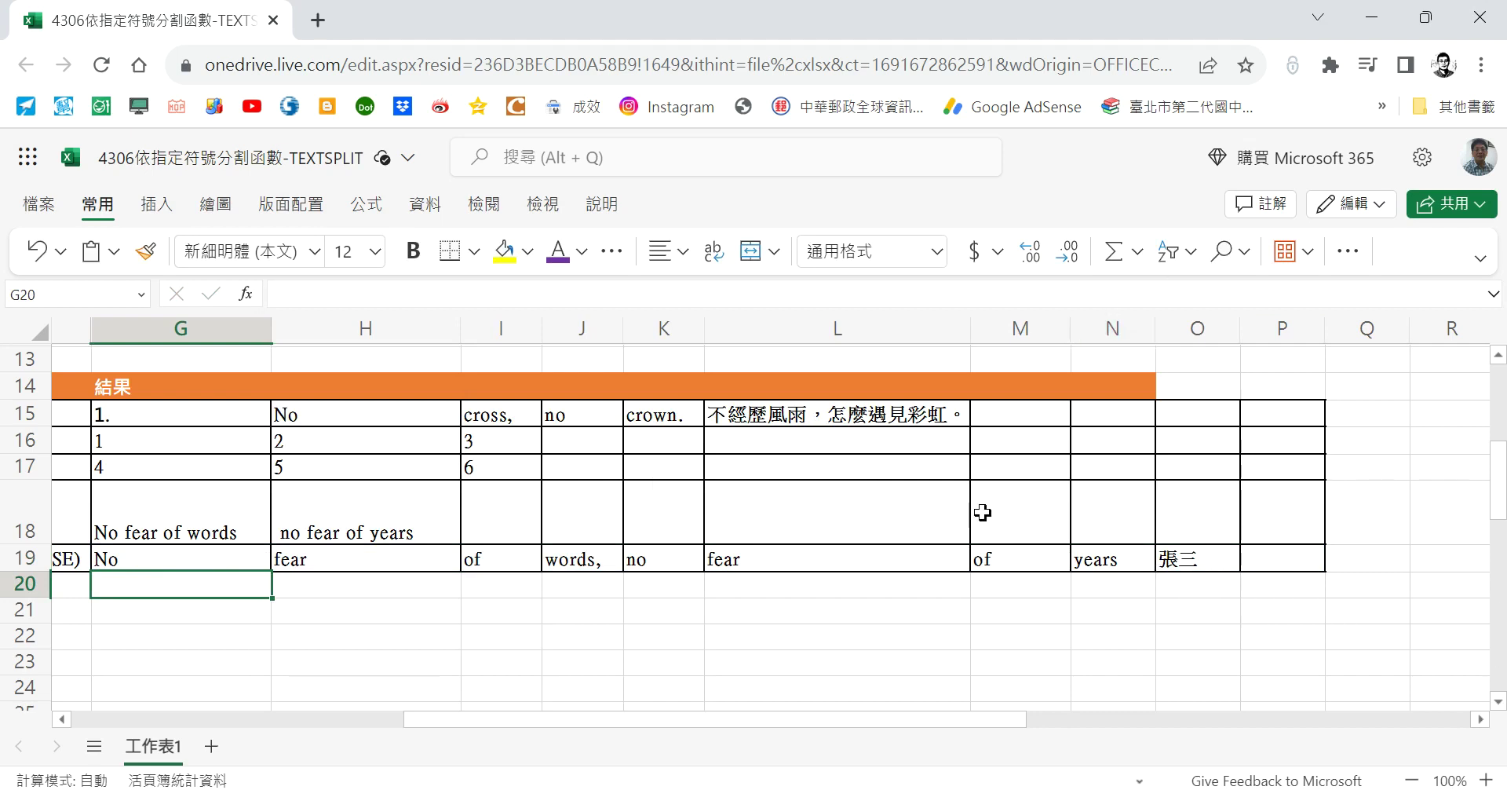
Step: Extend the TEXTSPLIT formula in G19 with empty match_mode and pad_with arguments, making it =TEXTSPLIT(A19,{" ","."},,TRUE,,)
left_click(149, 559)
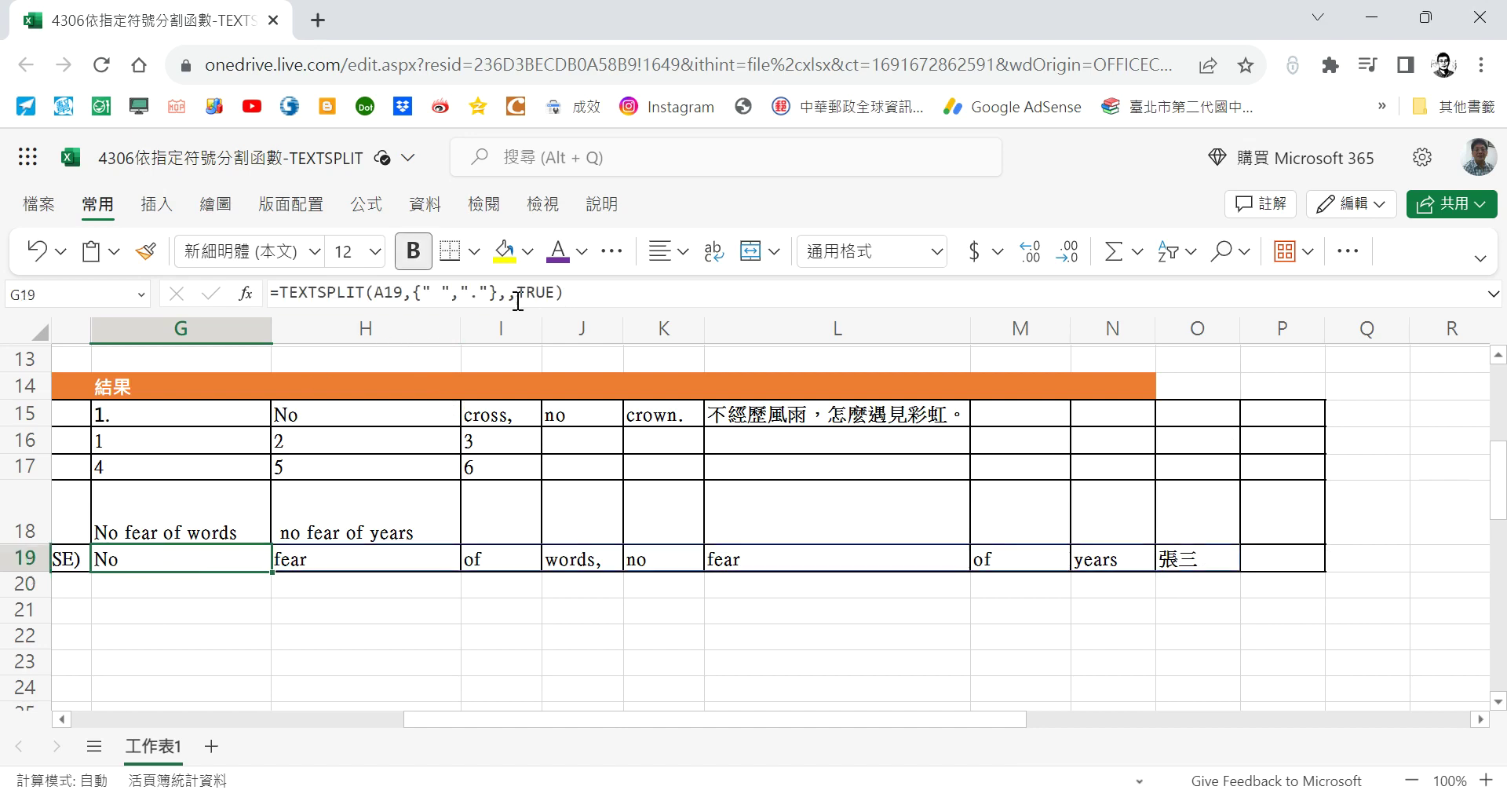
left_click_drag(520, 297, 559, 294)
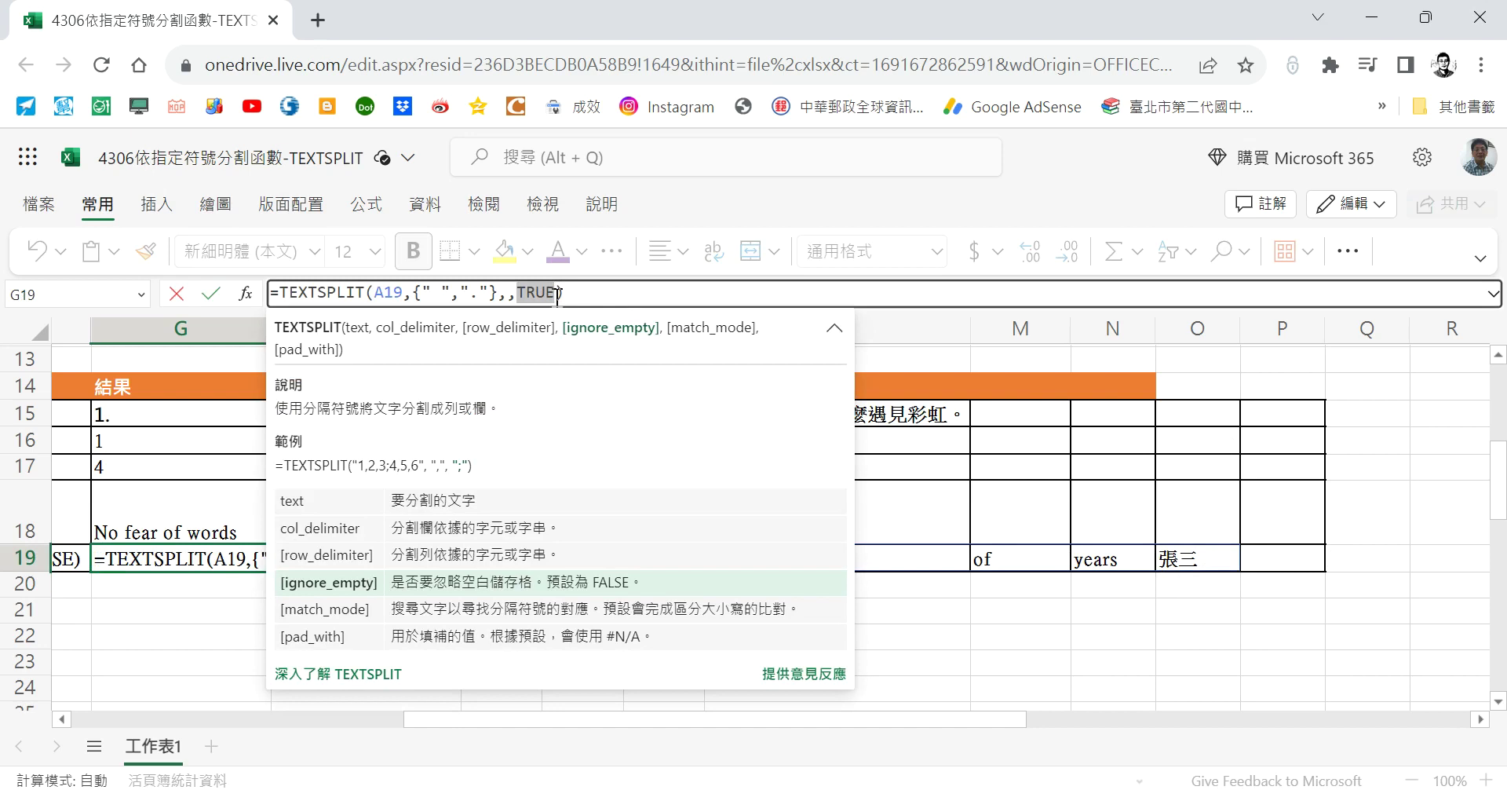
left_click(558, 294)
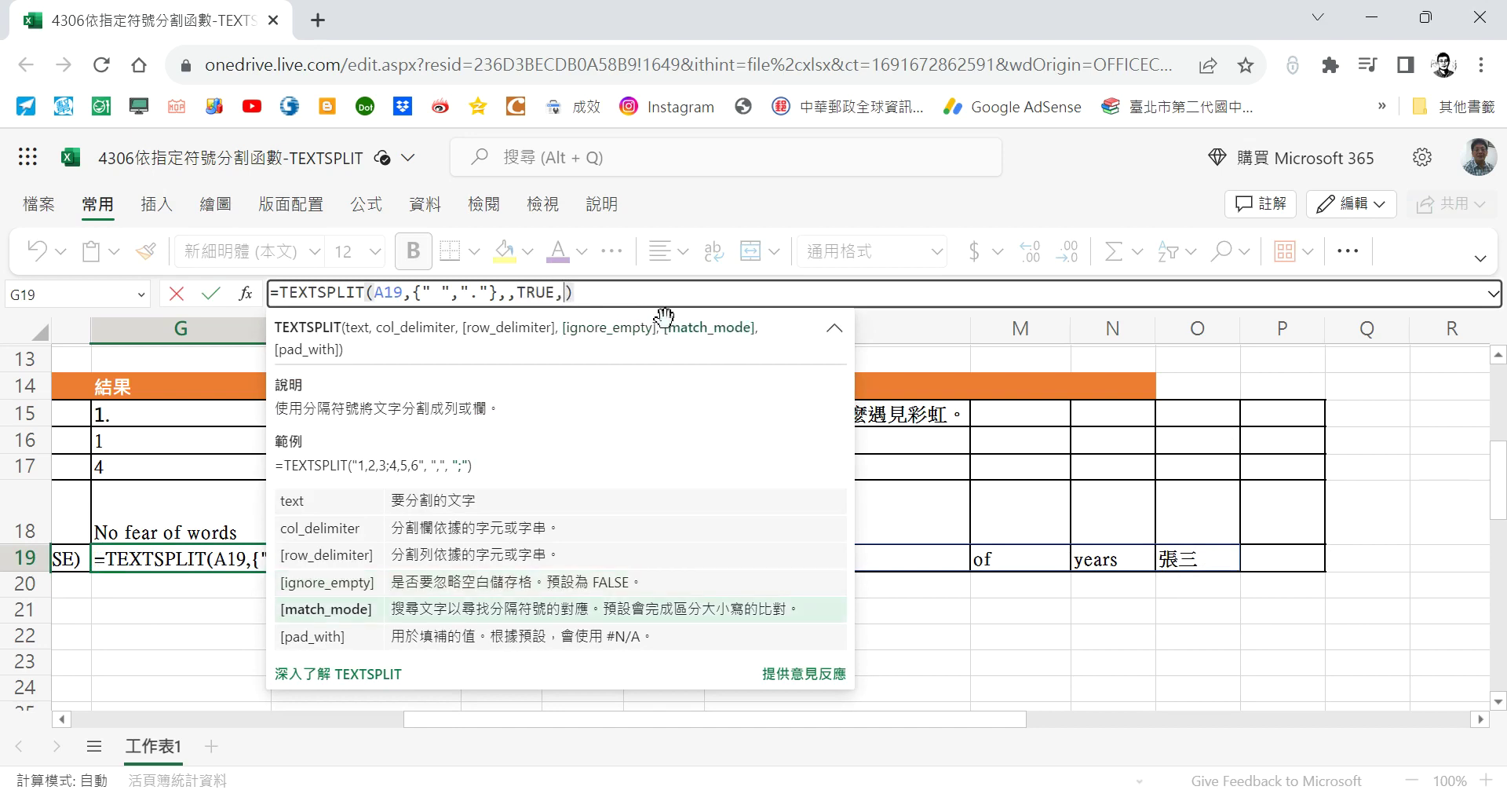
type(",")
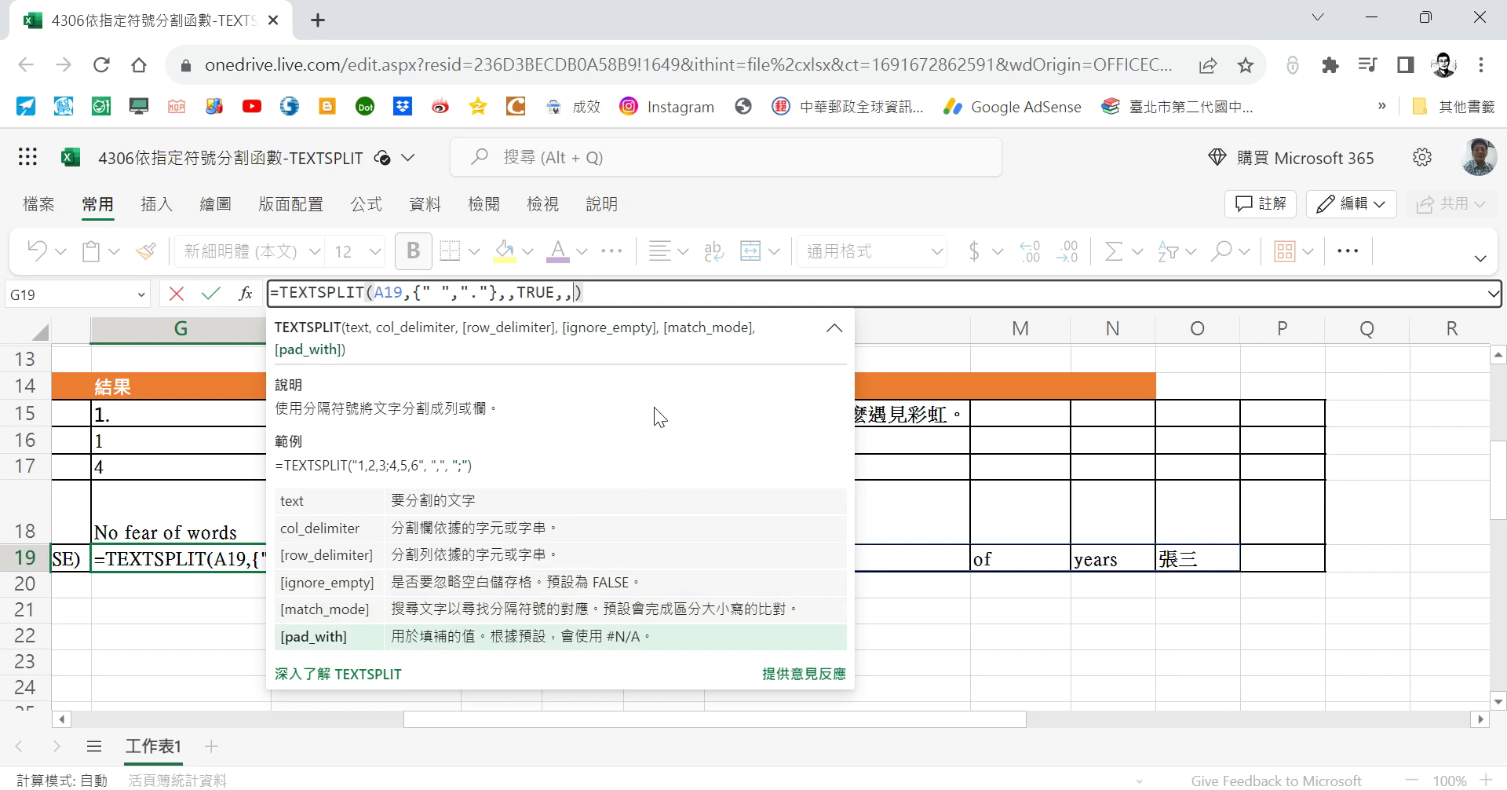
key("Return")
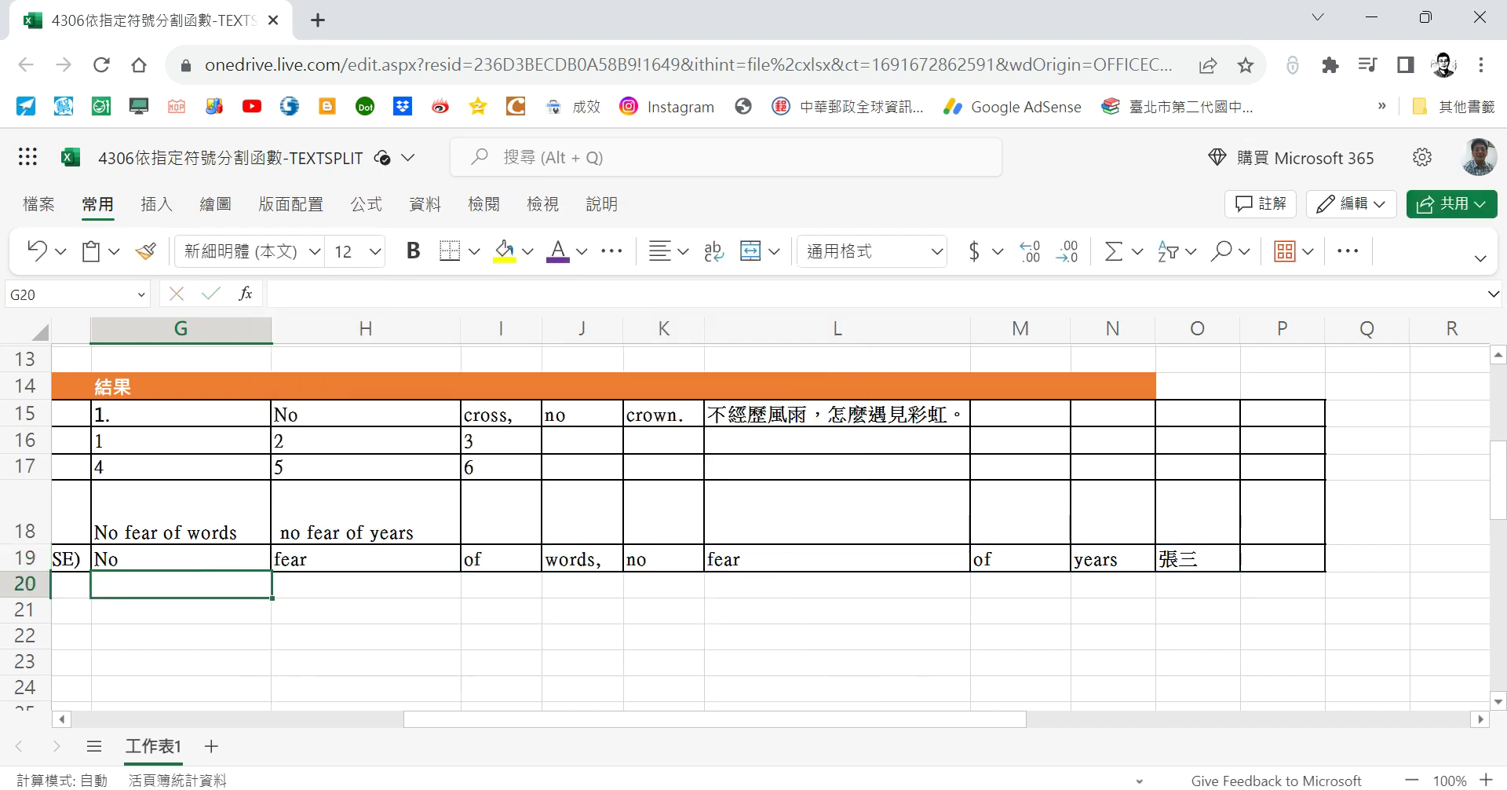
Step: Set the ignore_empty argument in G19 to FALSE, keeping the two empty arguments after it, and reselect the cell
left_click(161, 566)
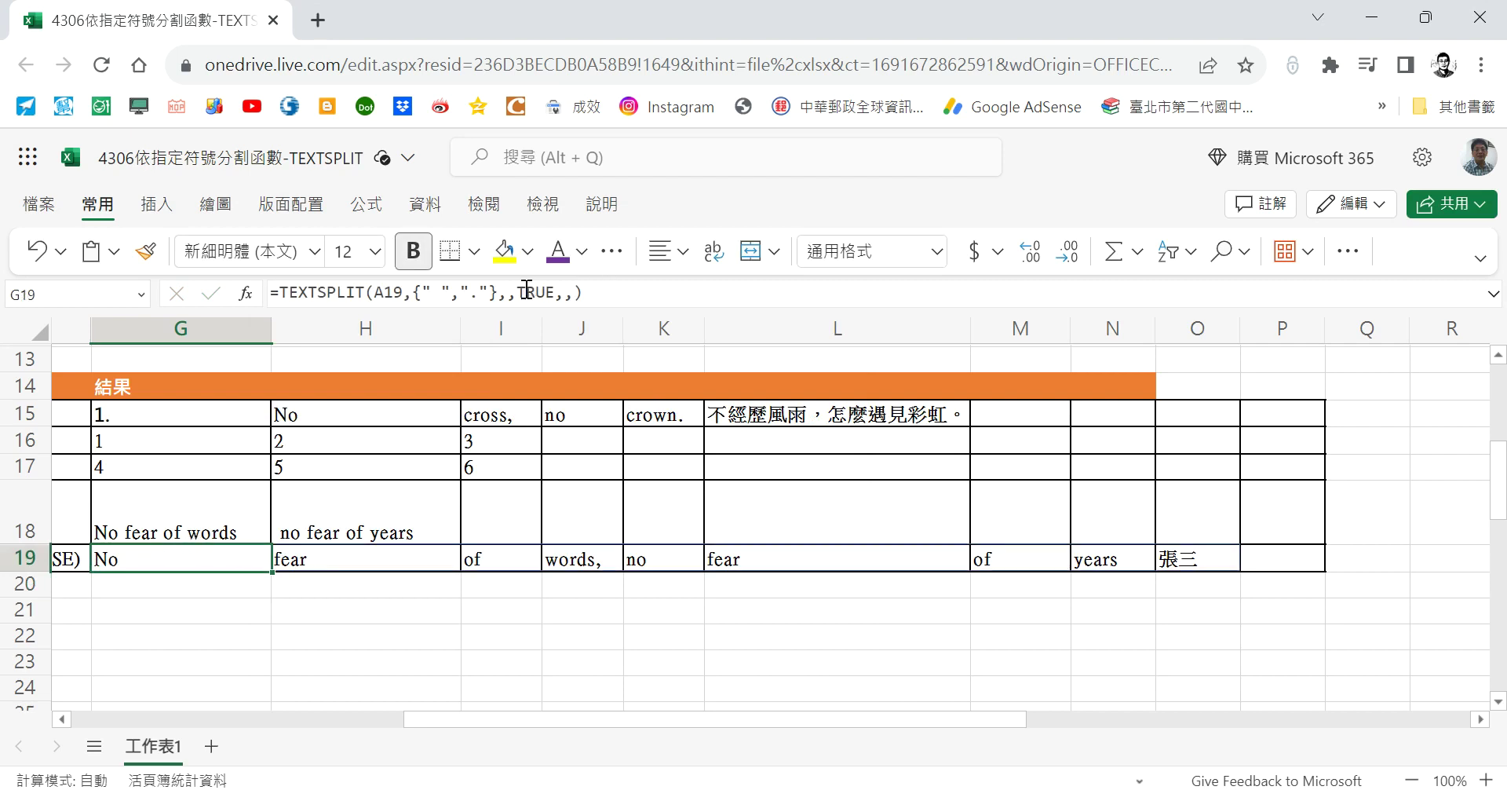
left_click_drag(520, 293, 551, 296)
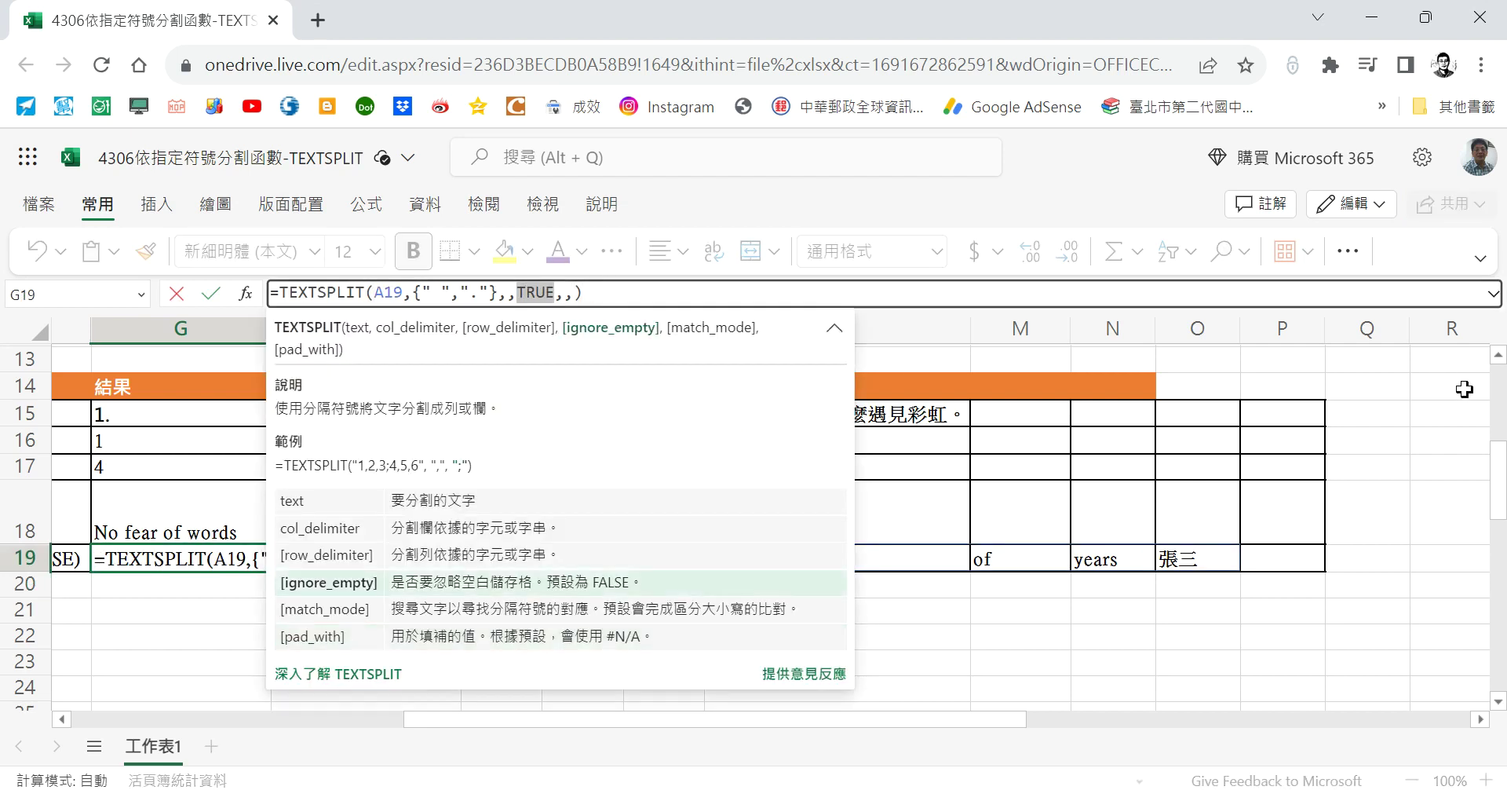
type("F")
type("ALSE")
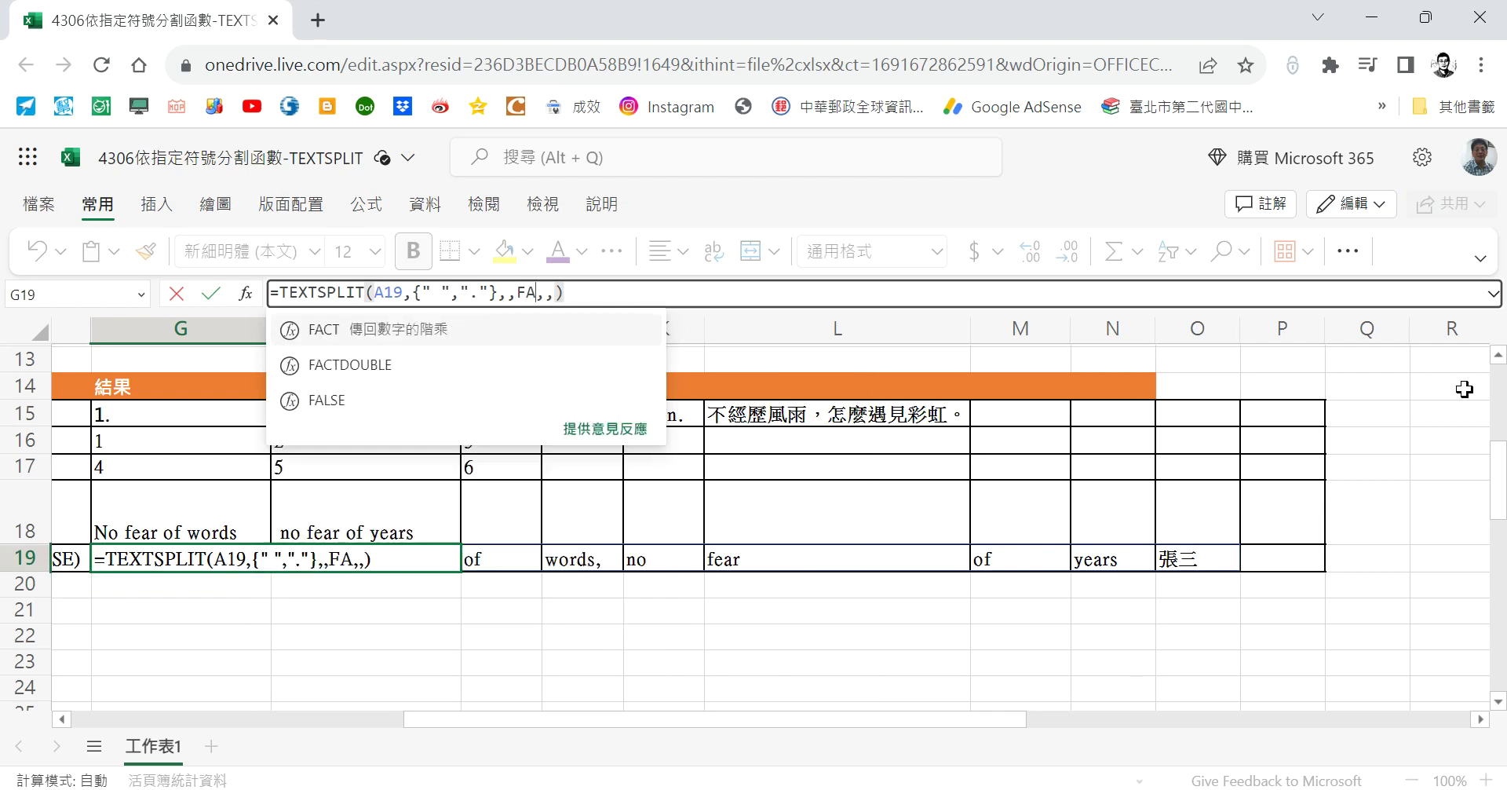
key("Return")
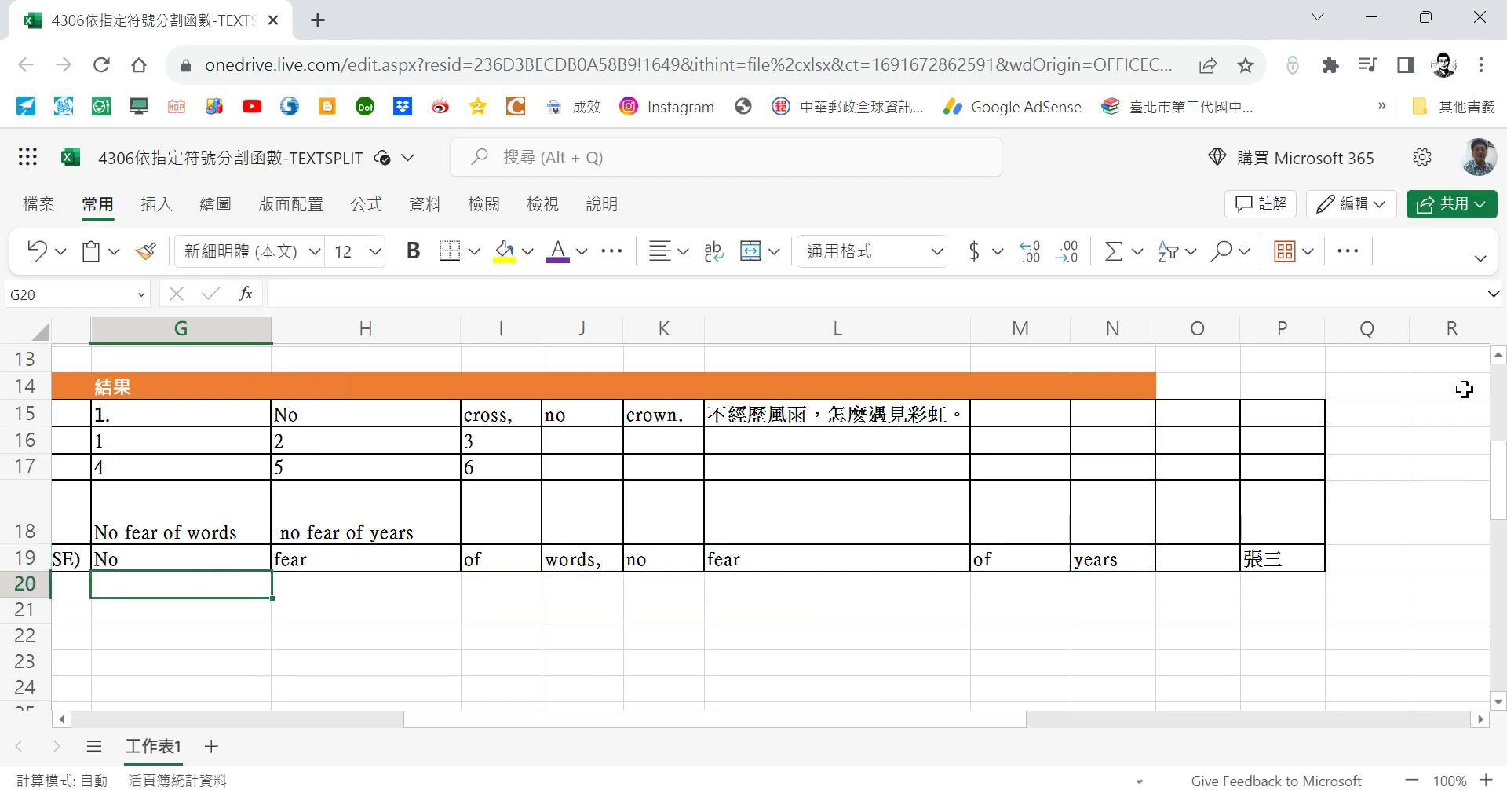
left_click(196, 560)
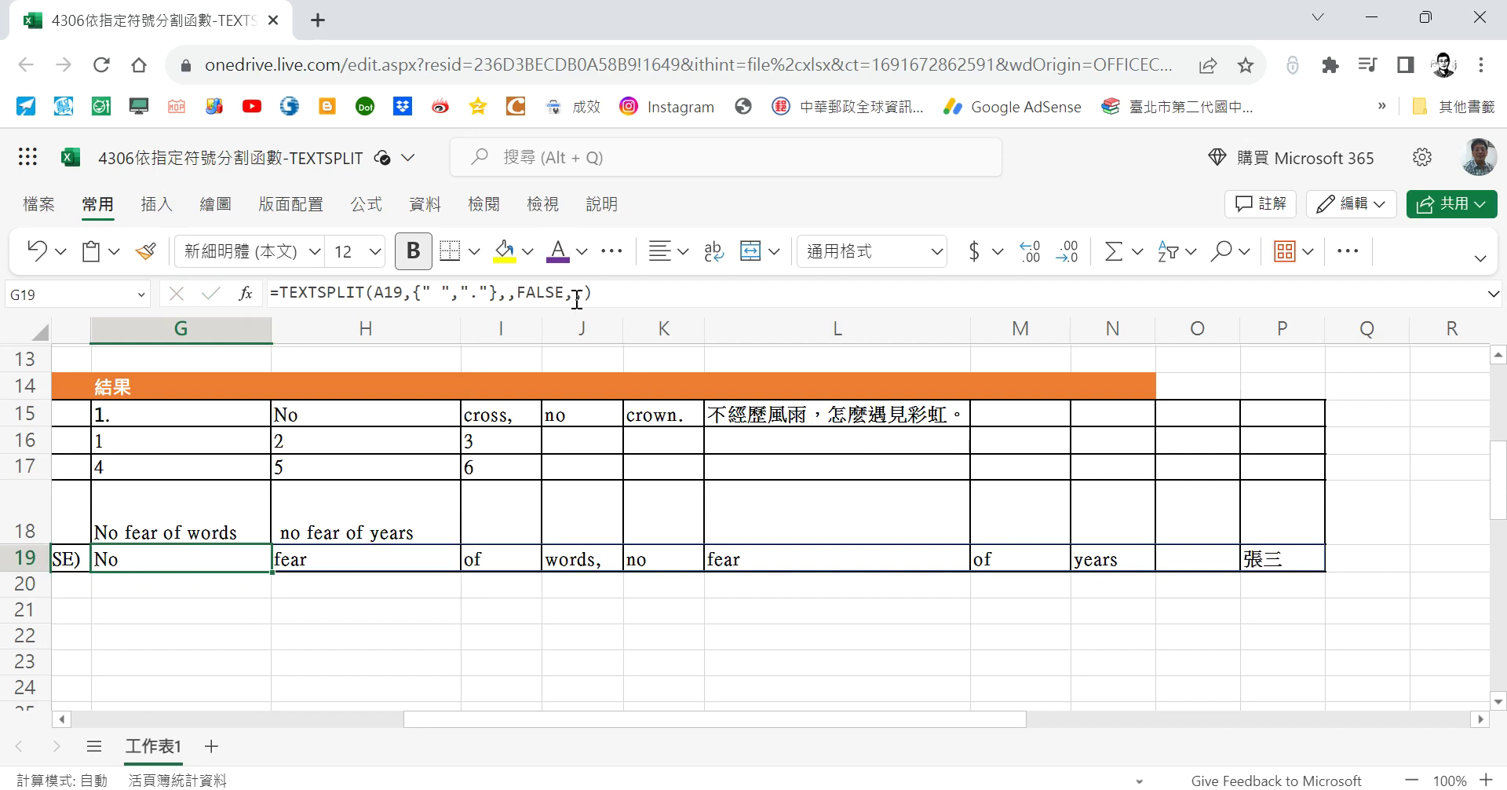